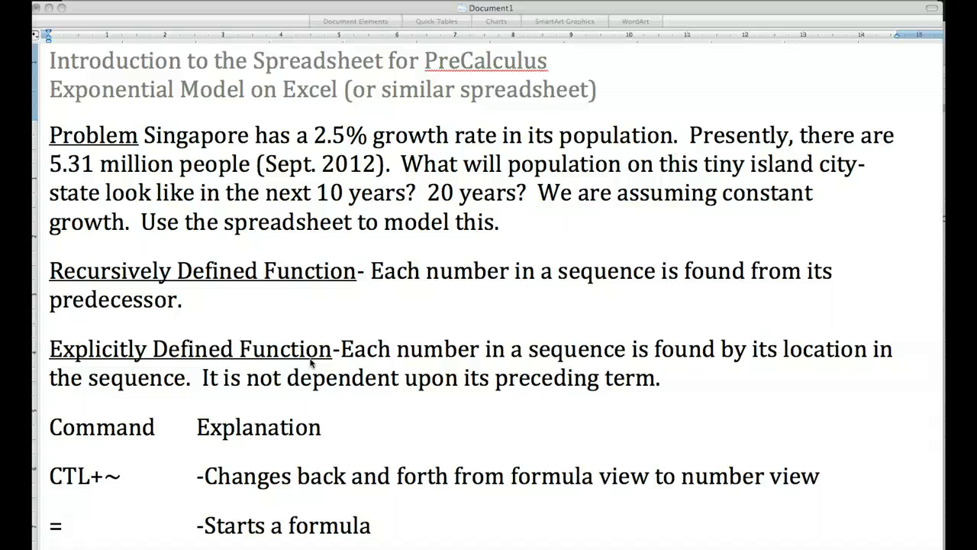
Review the list of spreadsheet commands and explanations in the document, and switch to the Excel workbook.
click(345, 397)
scroll(344, 397, down, 5)
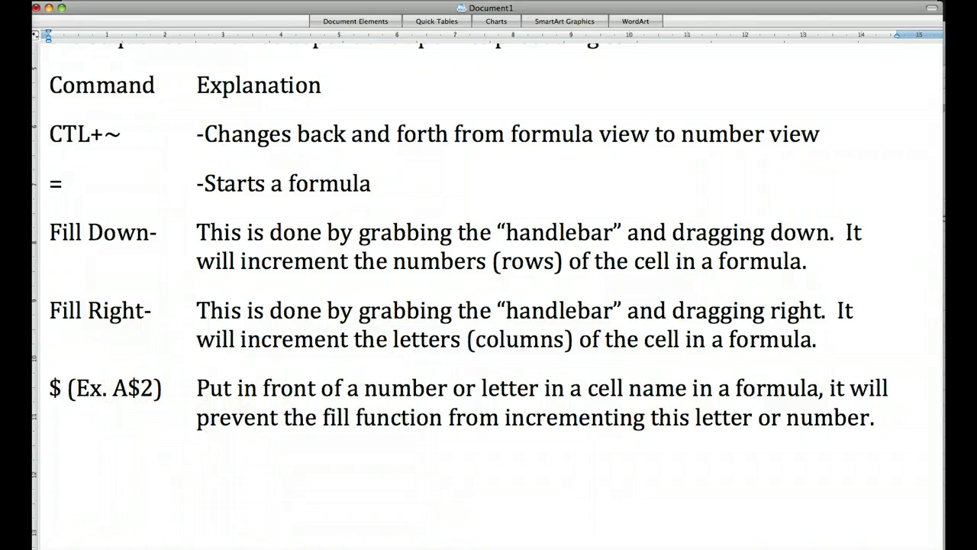
key(super+Tab)
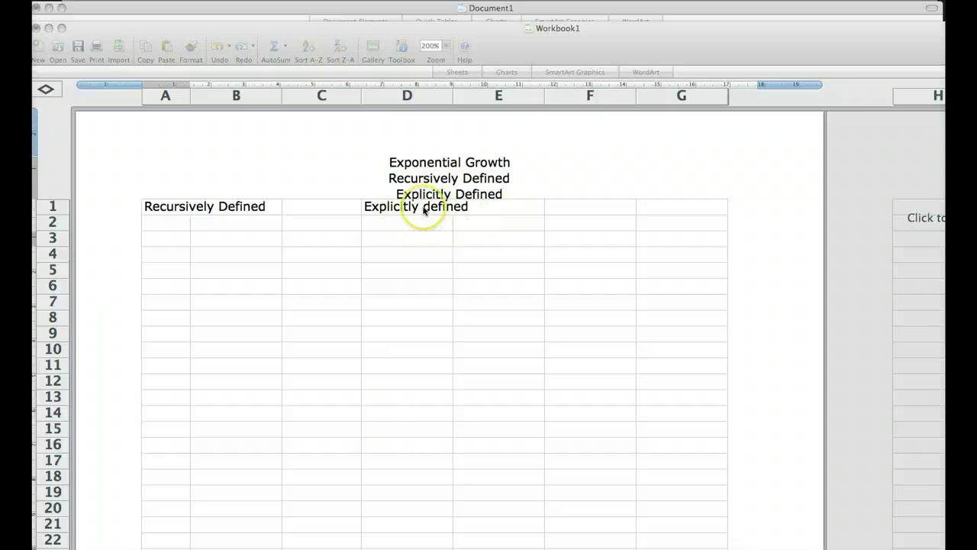
Enter the heading "Year after 2012" in cell A3 and the starting value 0 in A4.
click(160, 239)
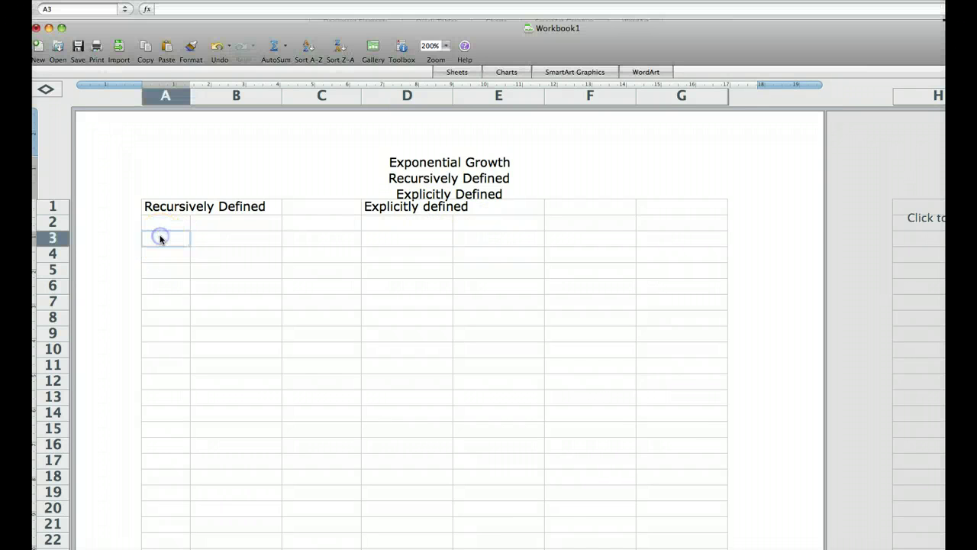
text(Year after)
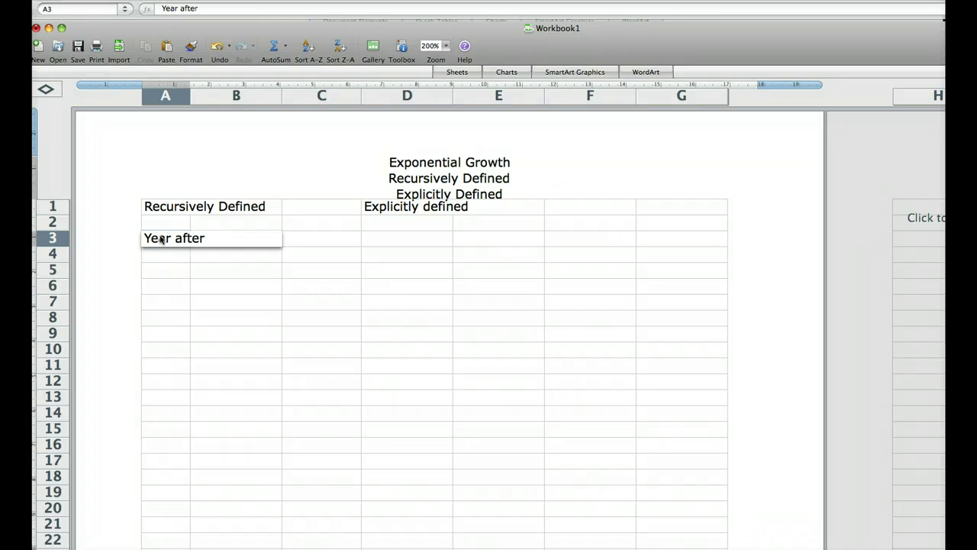
text( 2012)
key(Return)
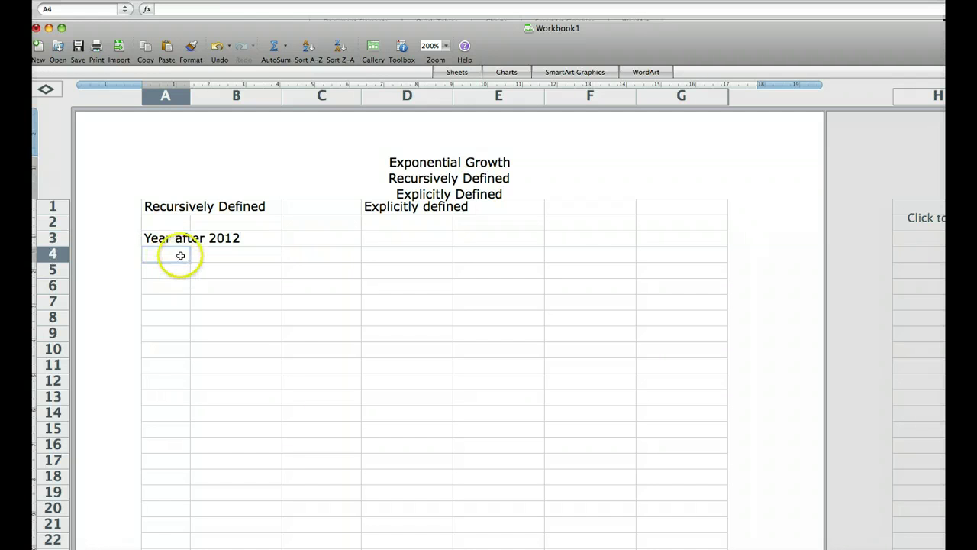
text(0)
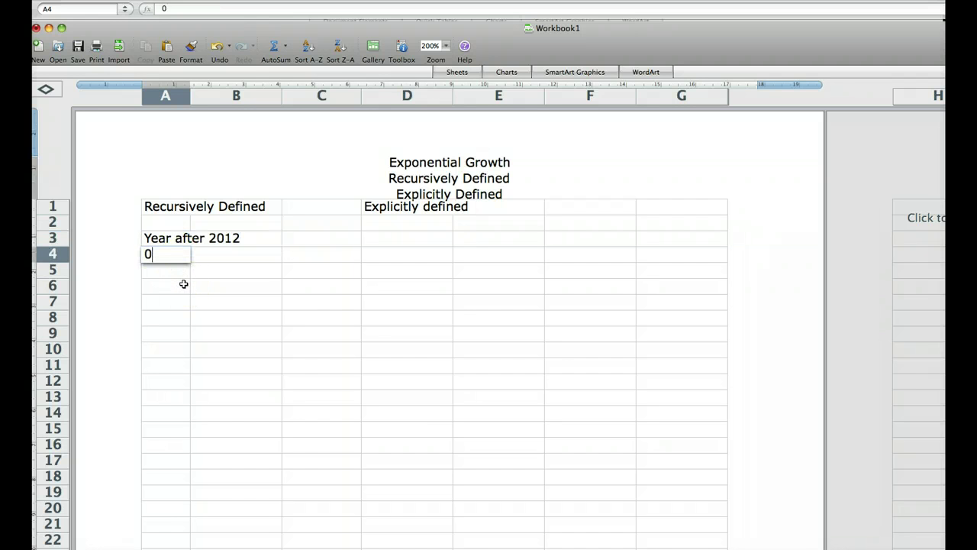
key(Return)
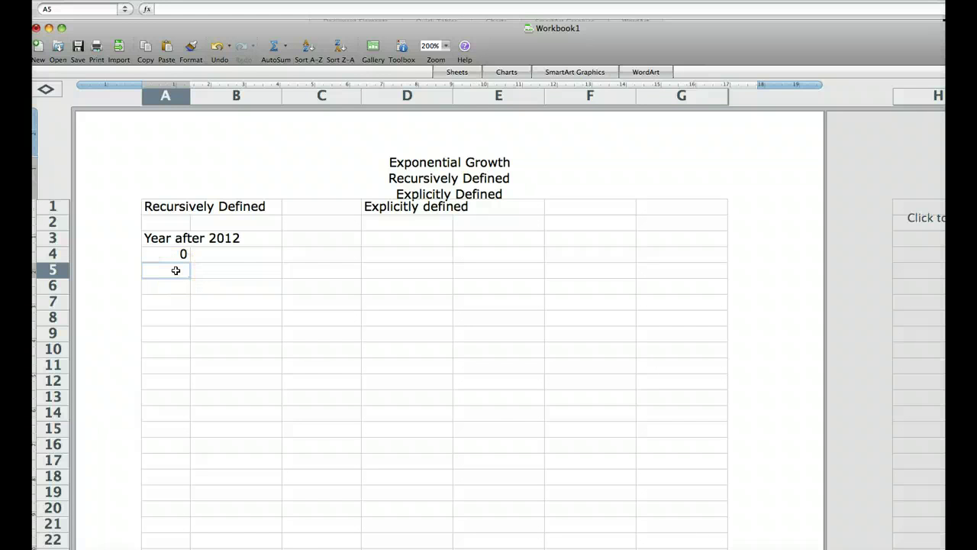
Enter the recursive formula =A4+1 in cell A5 to compute the next year number.
click(175, 270)
text(=)
click(171, 254)
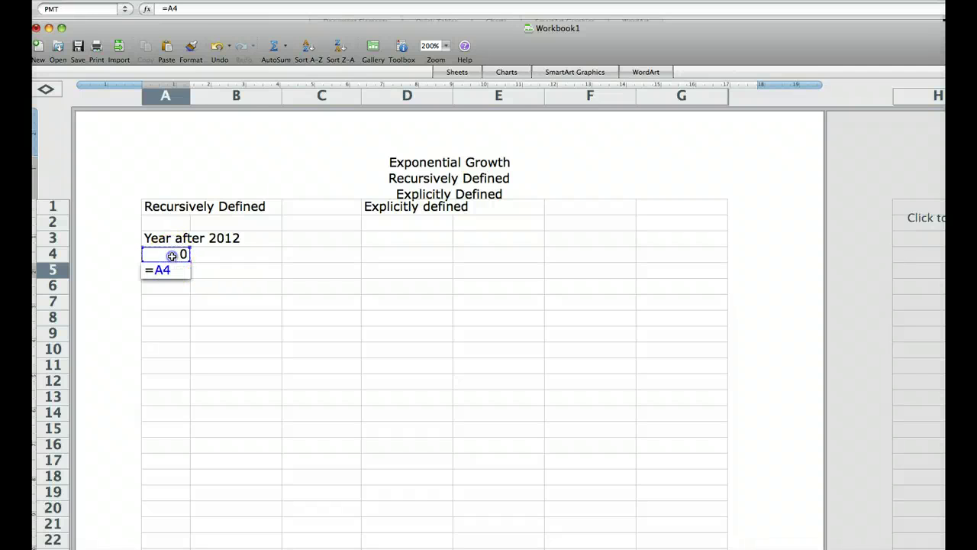
click(53, 252)
text(1)
key(Return)
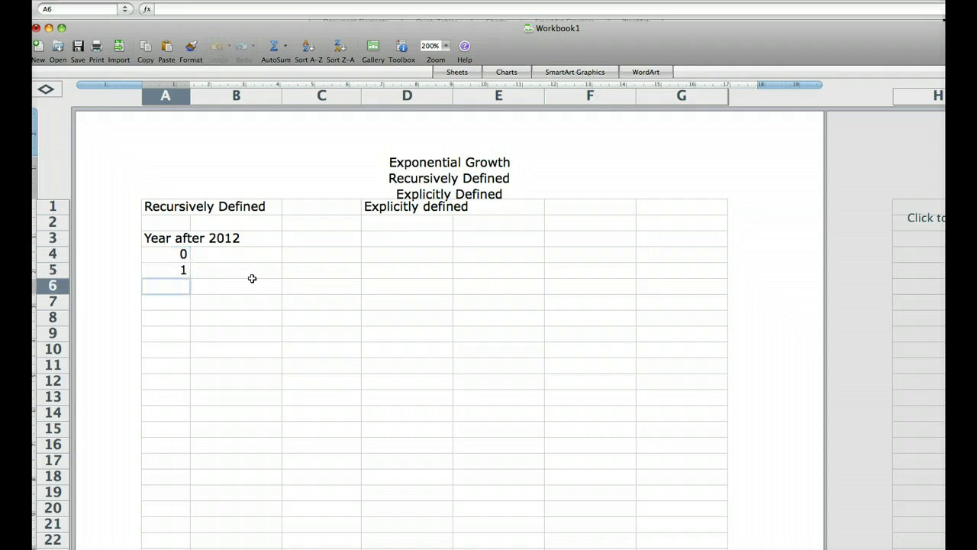
Fill the year formula from A5 down to A24 so the years run up to 20.
click(176, 271)
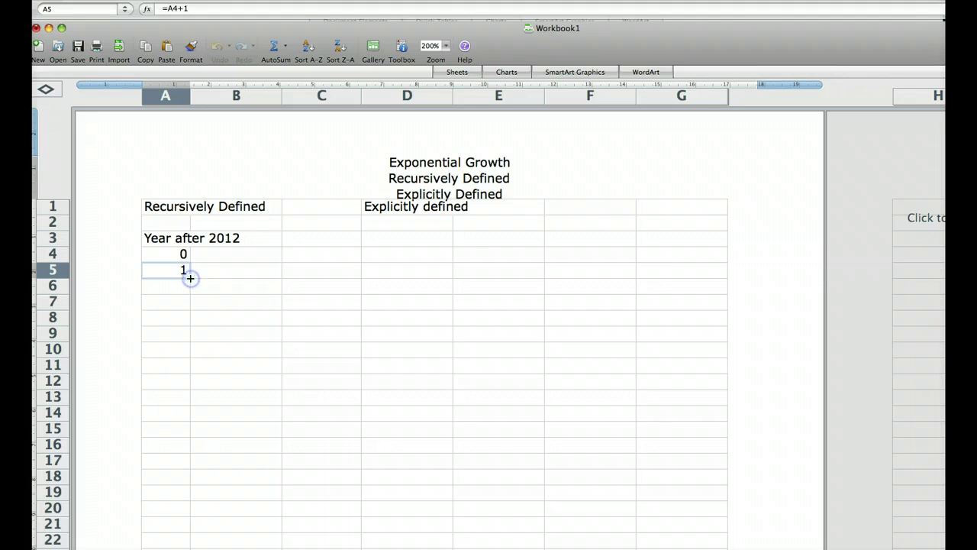
drag(190, 280, 190, 542)
scroll(203, 307, down, 3)
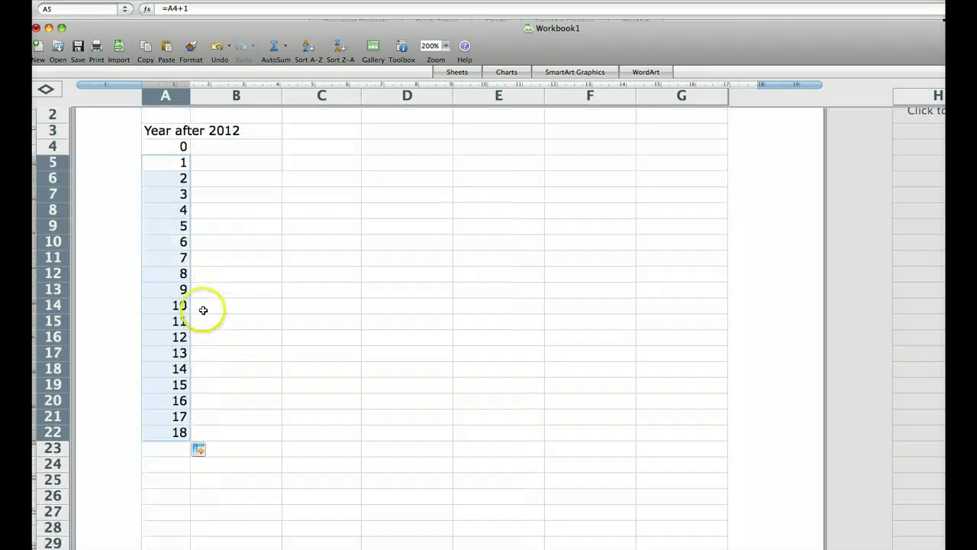
click(189, 438)
drag(189, 440, 190, 473)
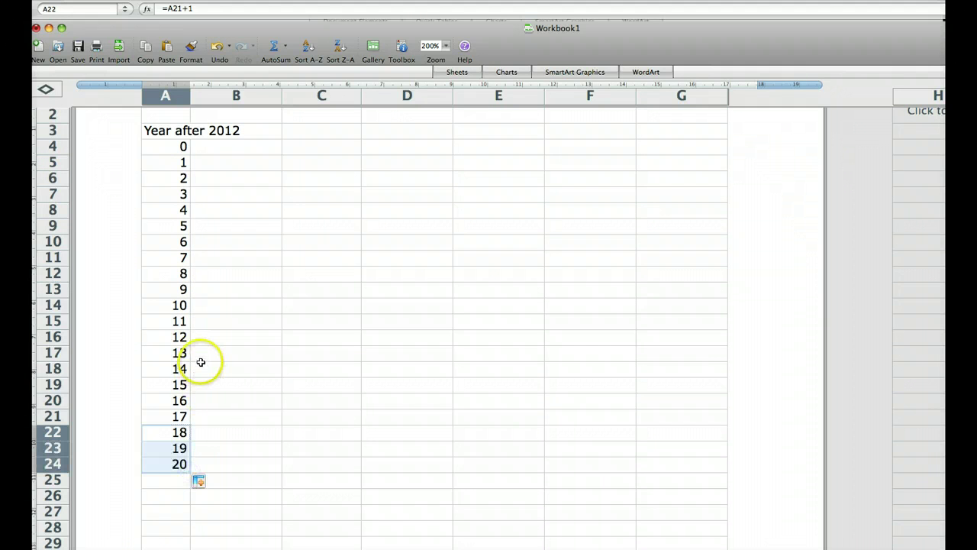
Widen column A to make more room for the "Year after 2012" heading.
scroll(184, 323, up, 3)
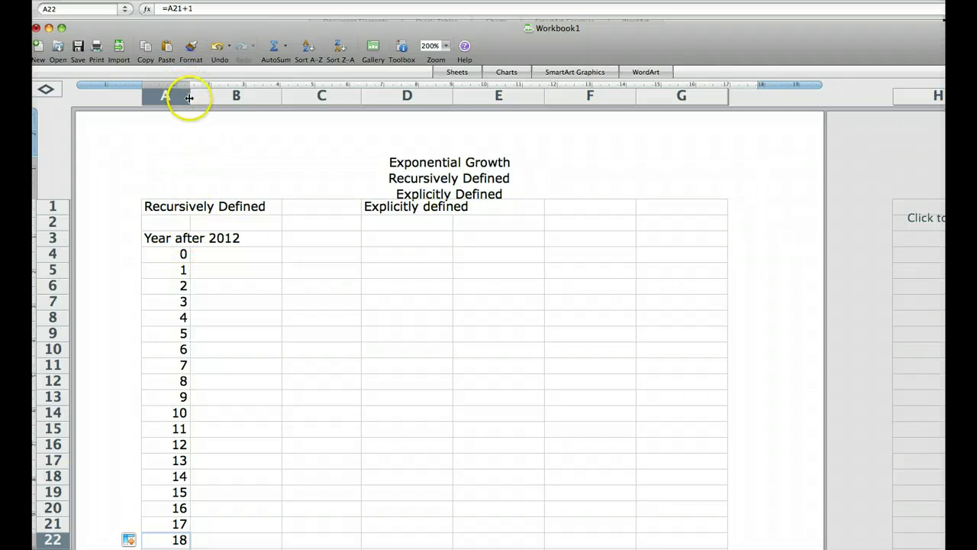
drag(189, 98, 218, 100)
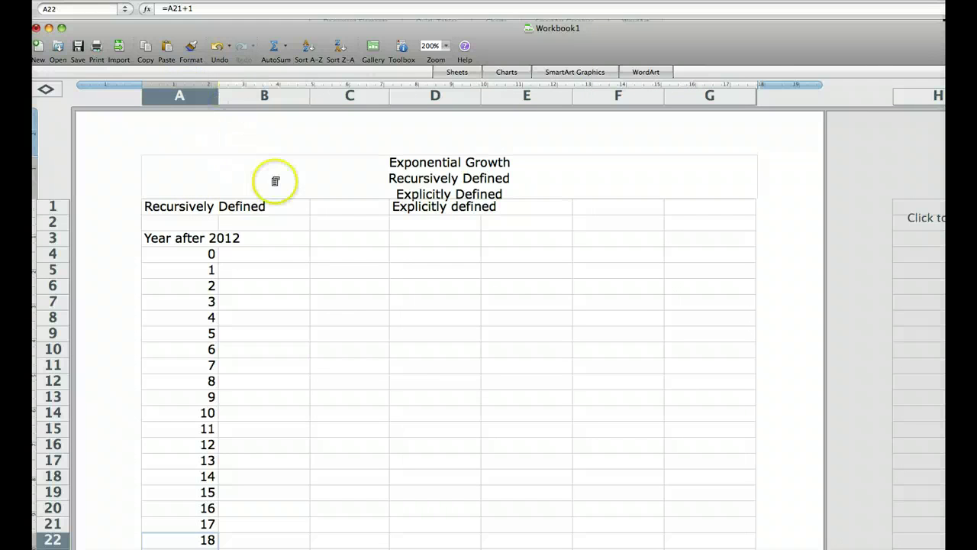
click(219, 97)
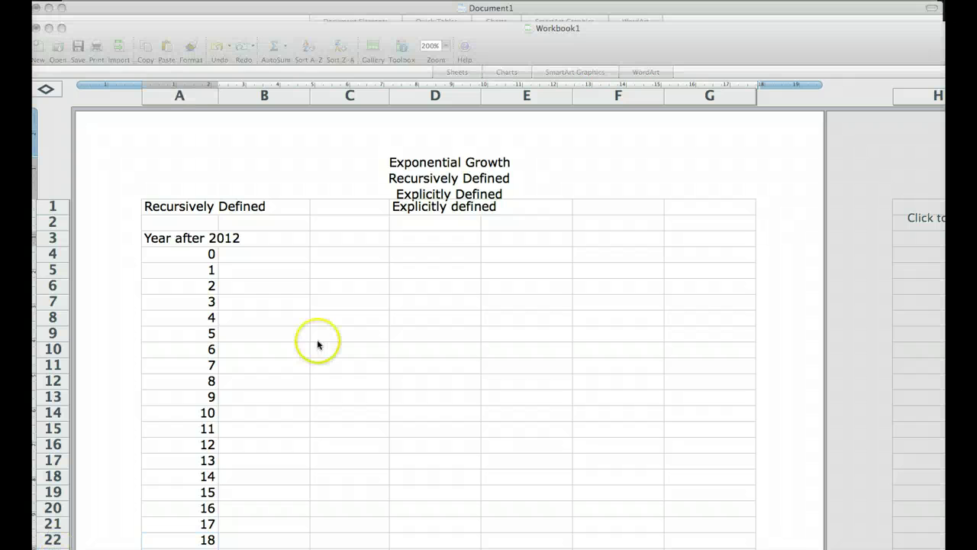
click(263, 256)
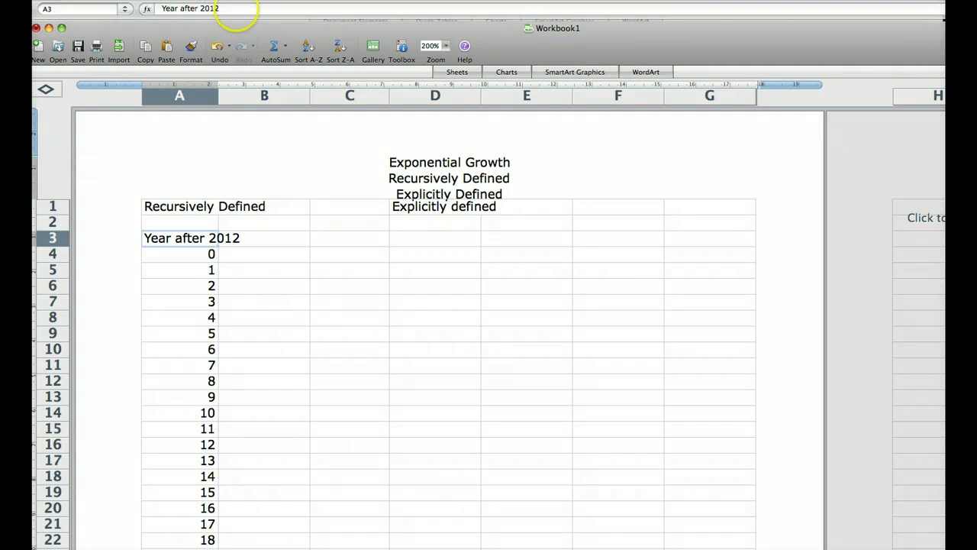
click(200, 1)
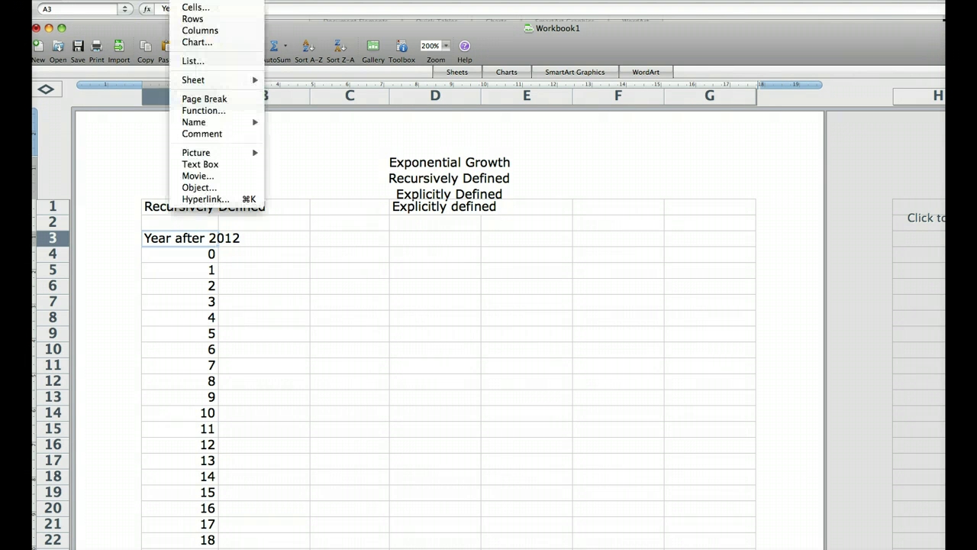
mouse_move(161, 1)
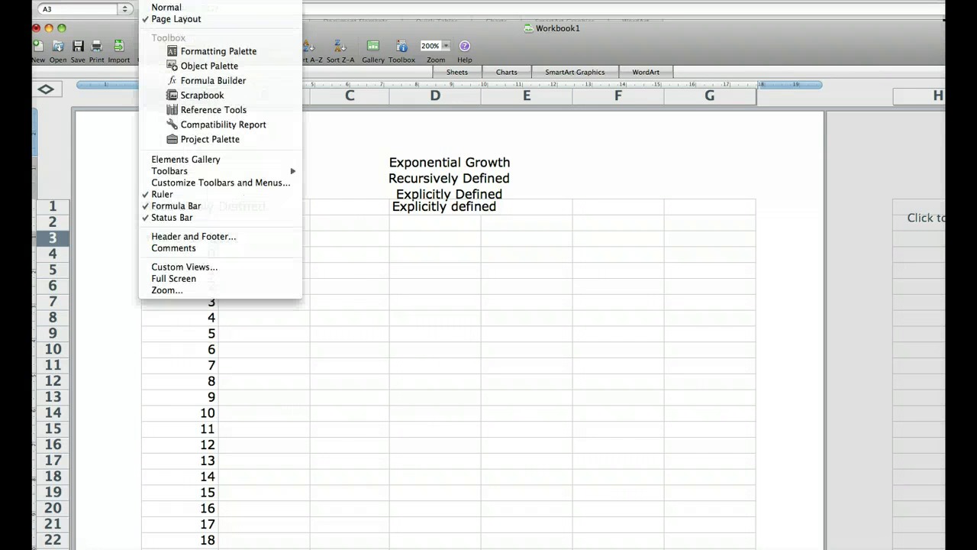
click(121, 179)
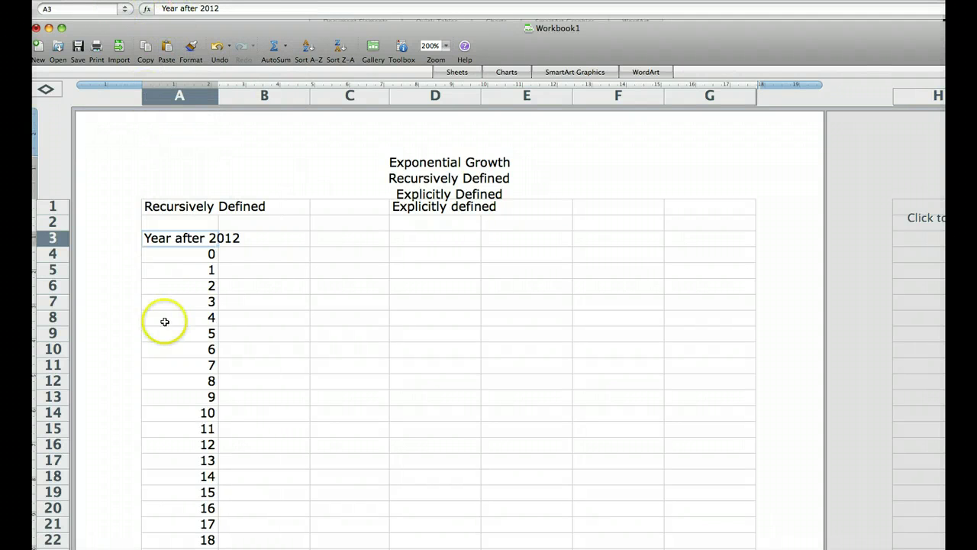
click(187, 284)
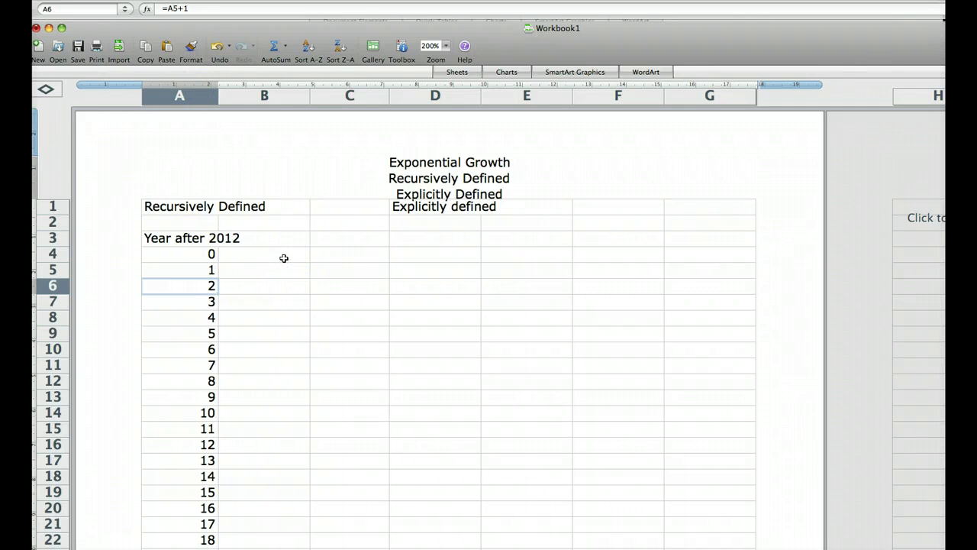
Turn on text wrapping for the heading in A3 and narrow column A so the heading wraps onto three lines.
click(195, 239)
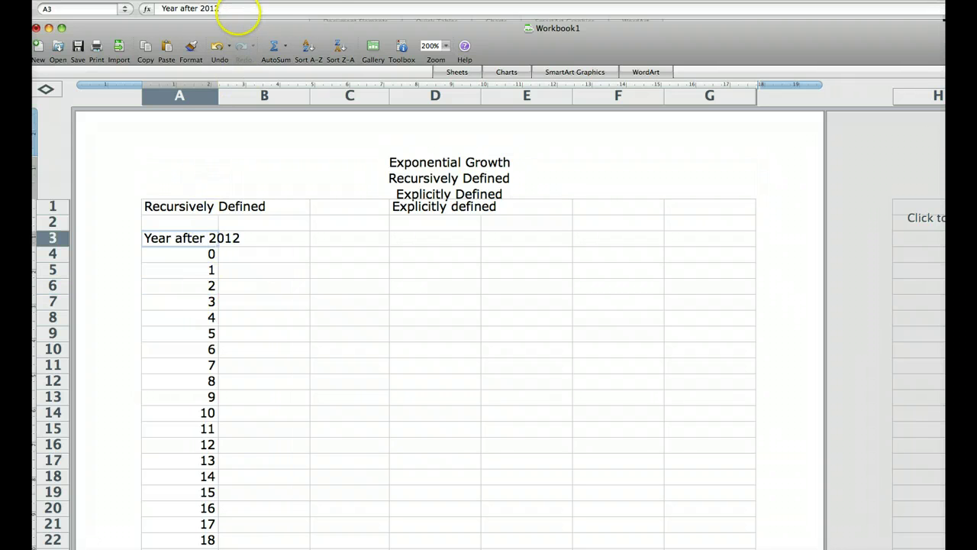
click(221, 0)
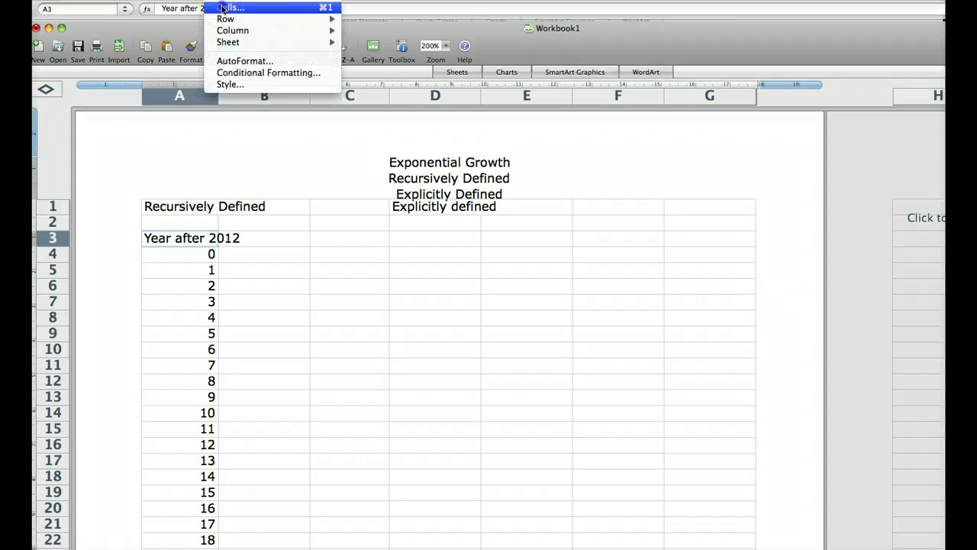
click(223, 9)
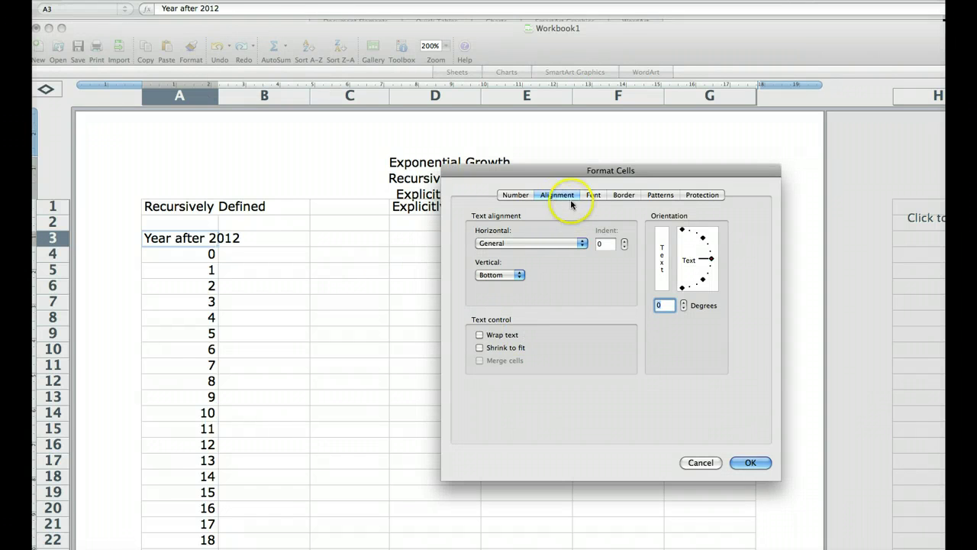
click(480, 335)
click(752, 463)
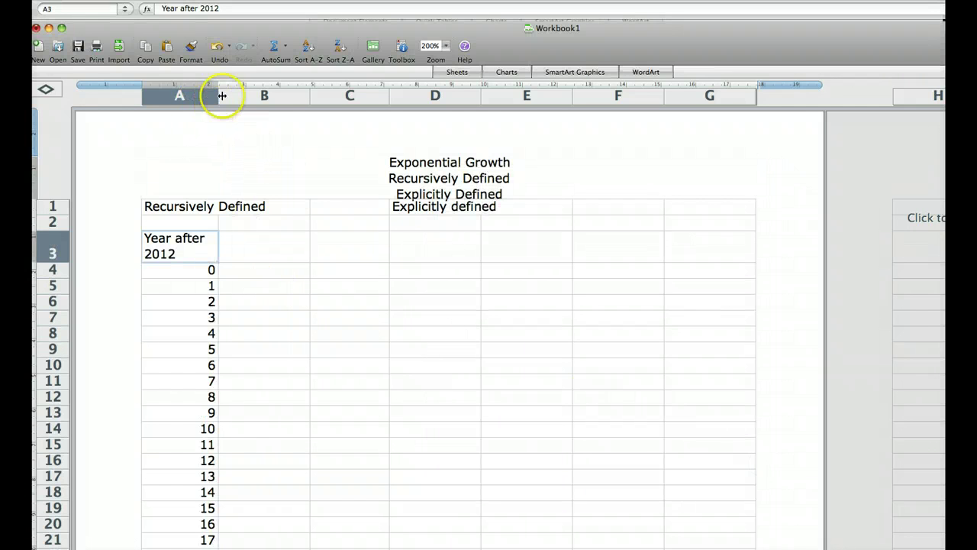
drag(219, 95, 186, 96)
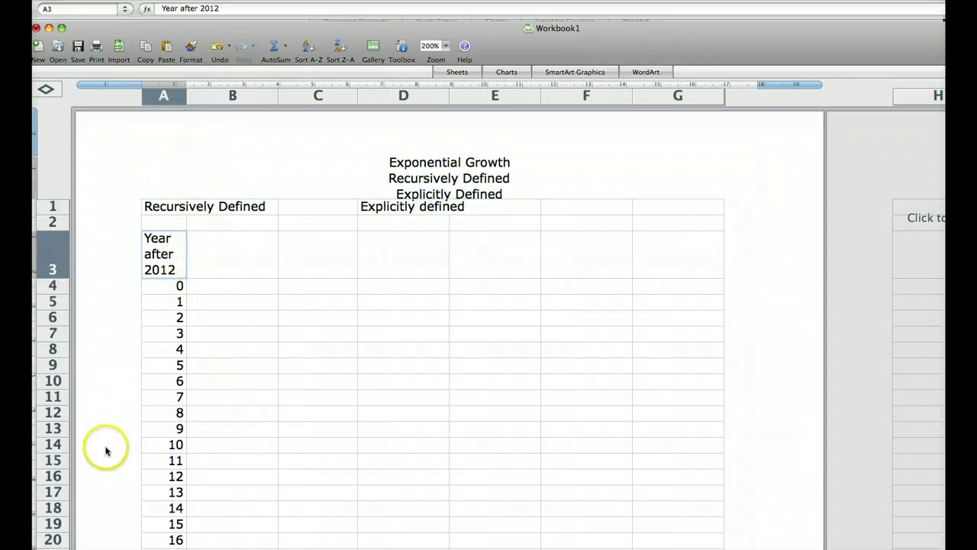
Enter the heading "Population" in cell B3 beside the year heading.
click(220, 266)
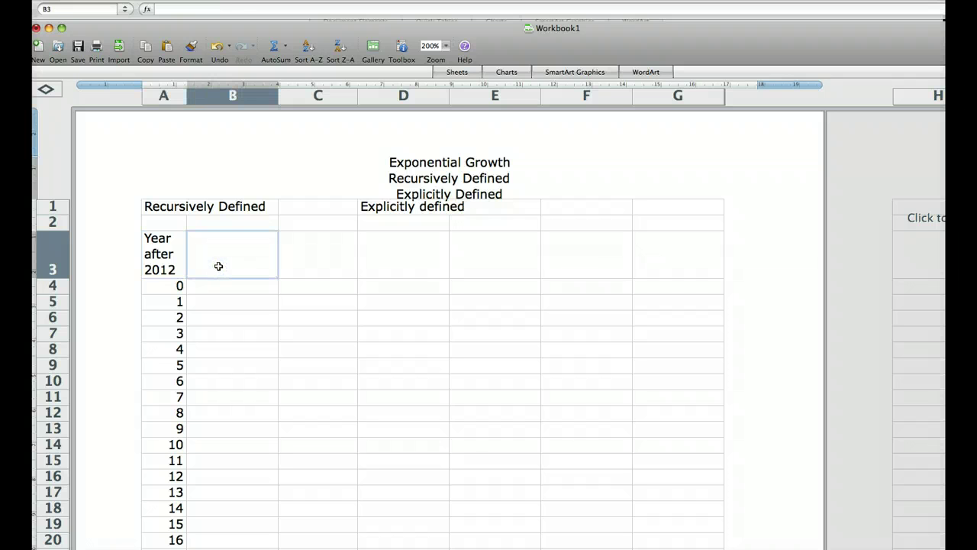
text(Population)
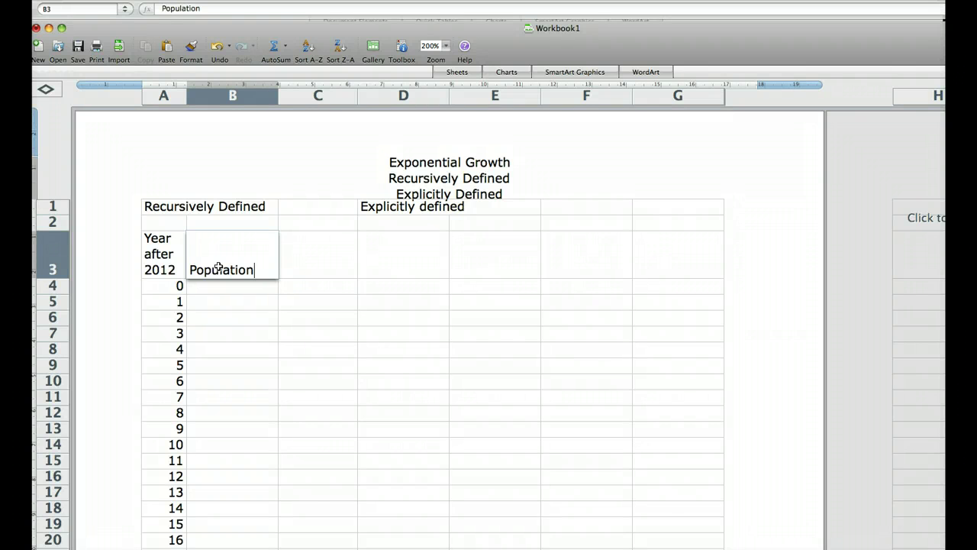
key(Return)
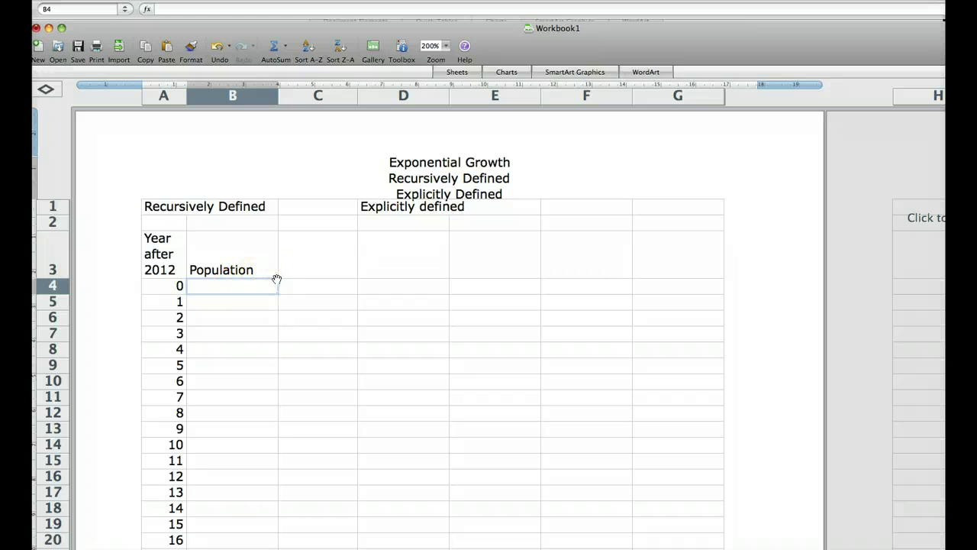
Enter the initial population 5.31 in cell B4 and narrow column B to just fit its heading.
text(5.31)
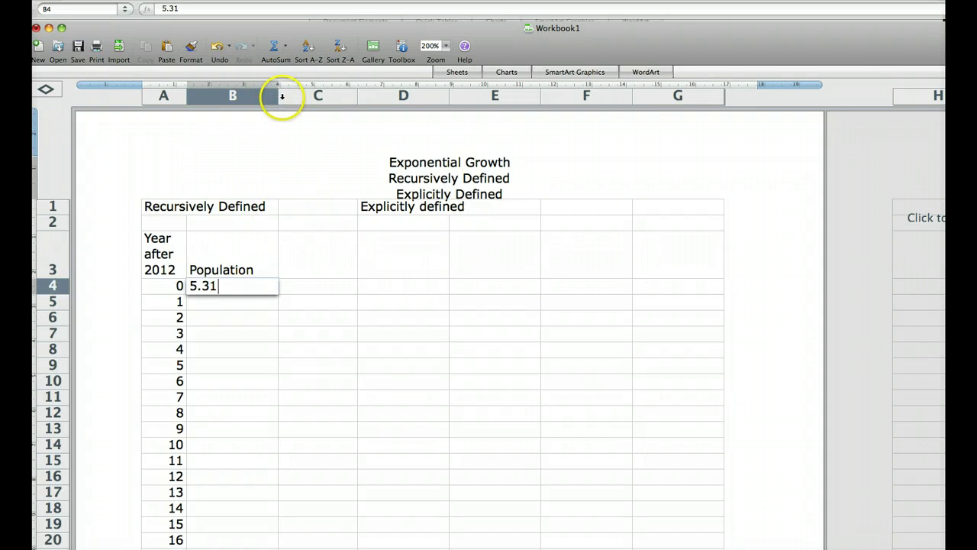
key(Return)
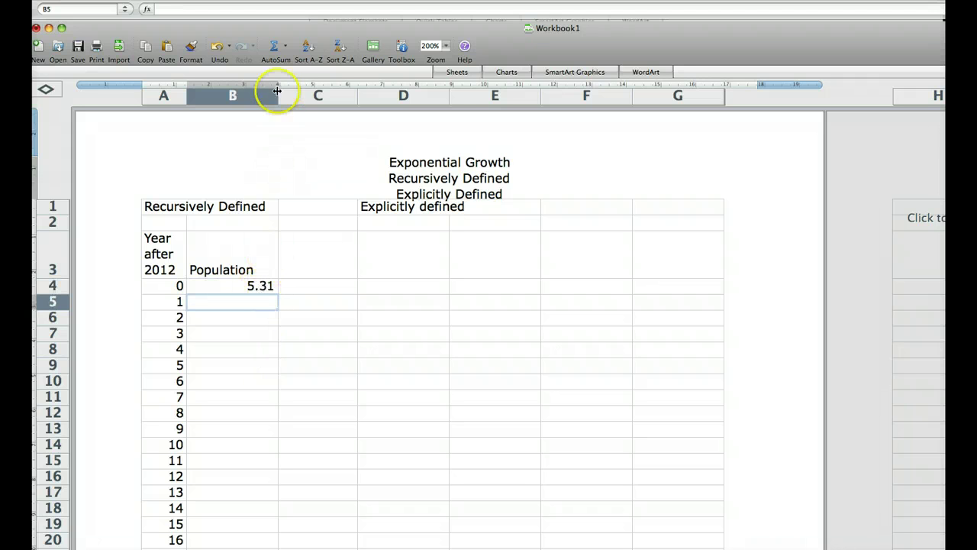
drag(278, 96, 261, 96)
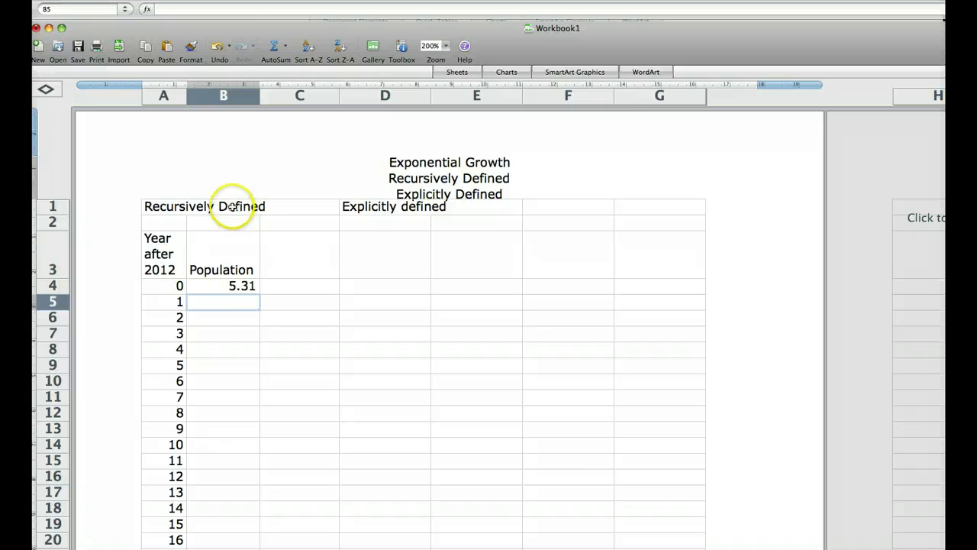
Enter the recursive growth formula =B4*(1+.025) in cell B5.
click(229, 303)
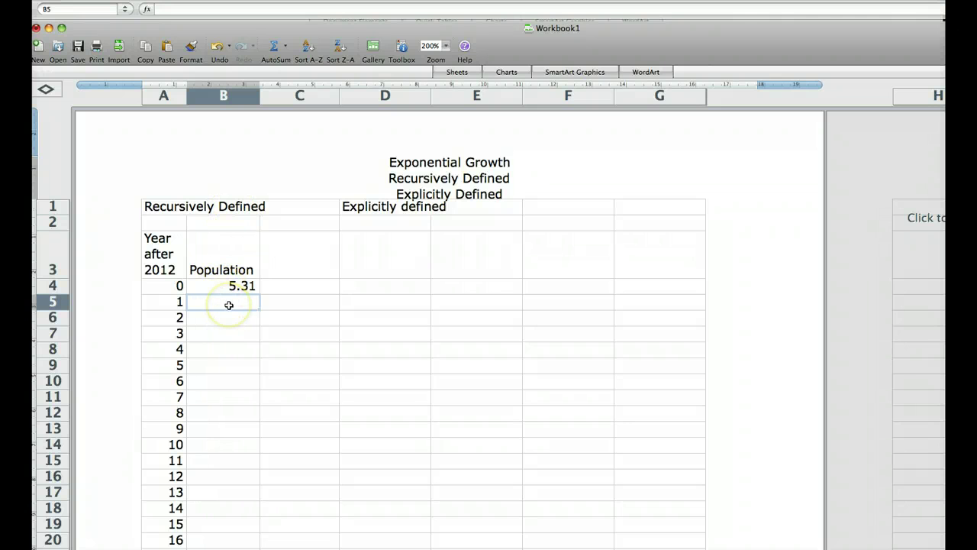
text(=)
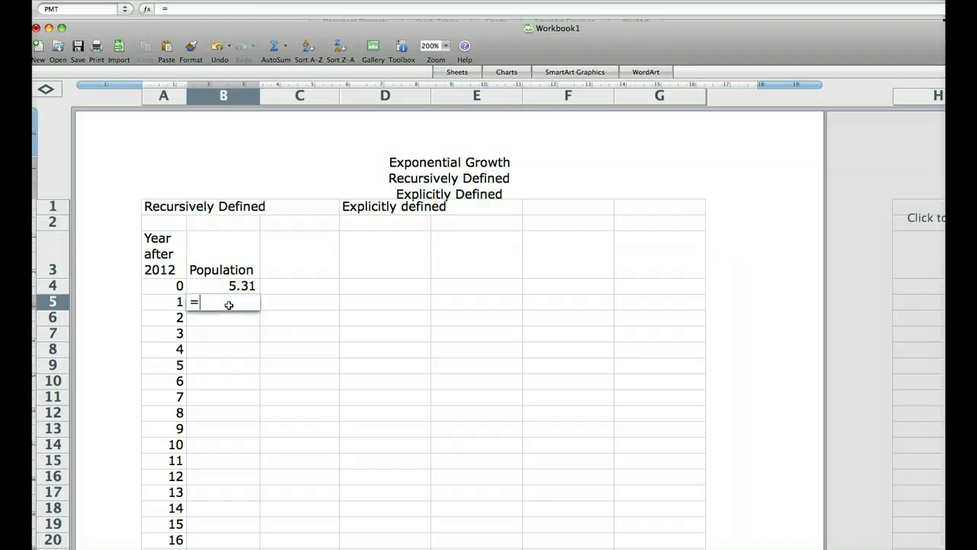
click(229, 284)
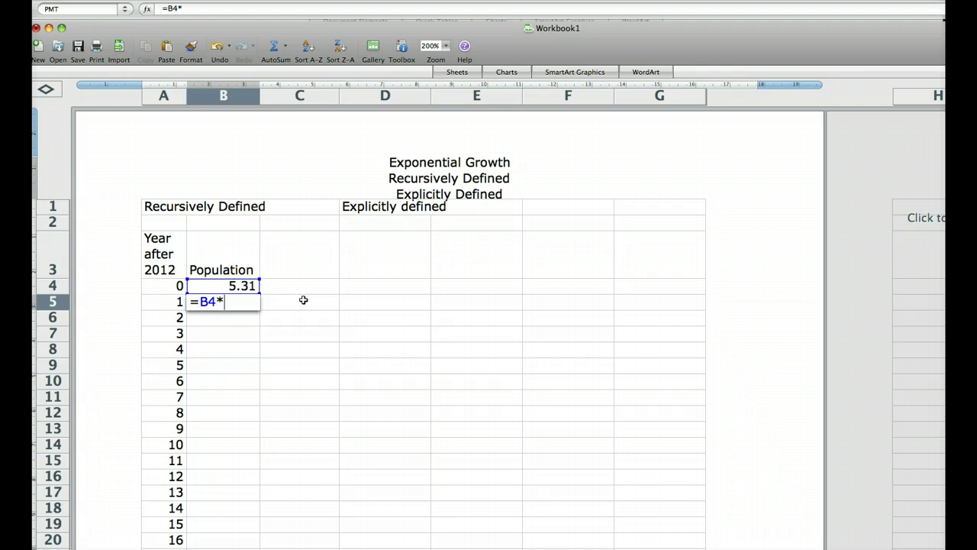
text((1+.025)
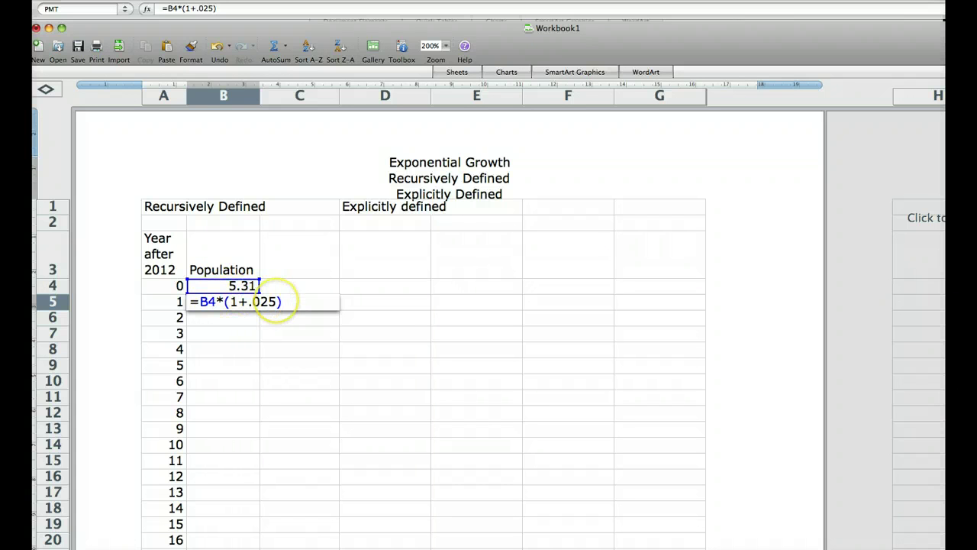
key(Return)
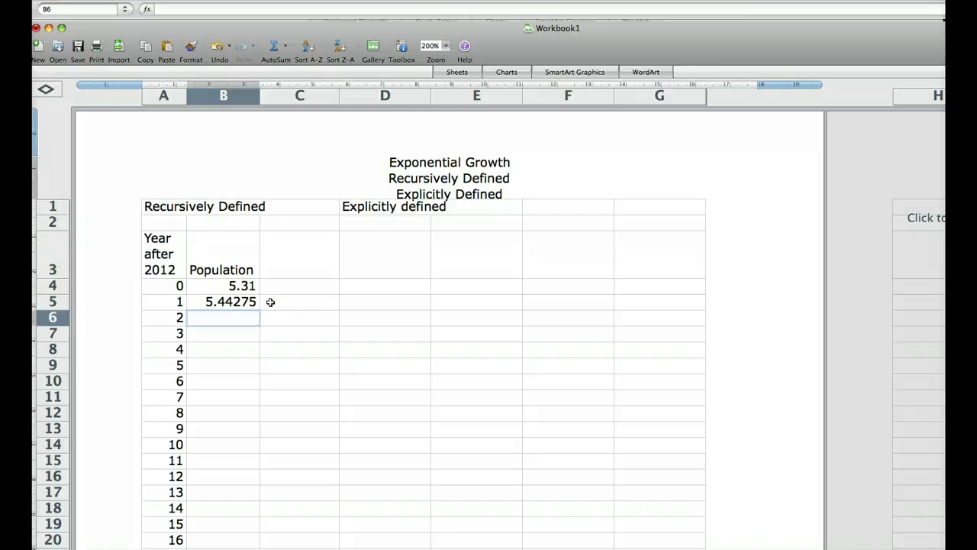
Fill the growth formula from B5 down column B to row 24, covering years 1 through 20.
click(212, 300)
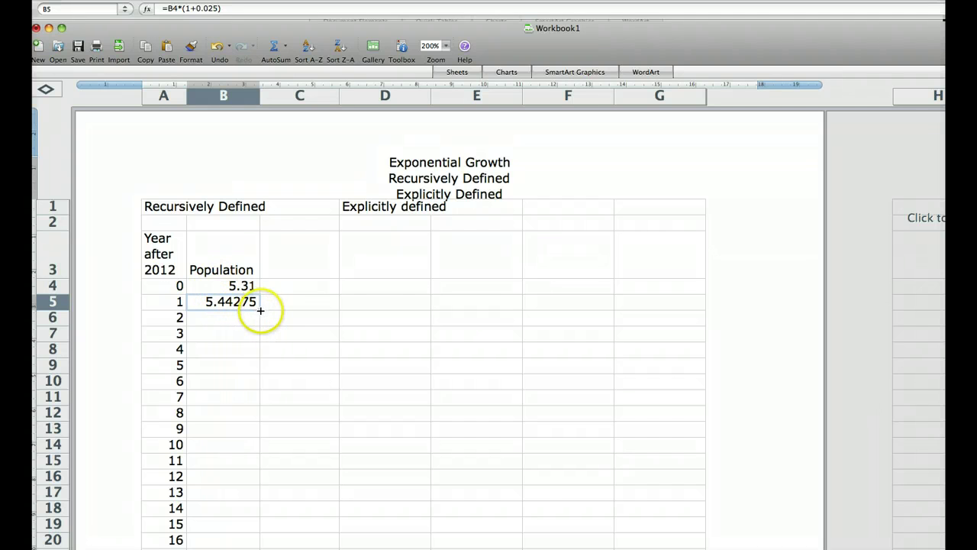
drag(259, 310, 263, 547)
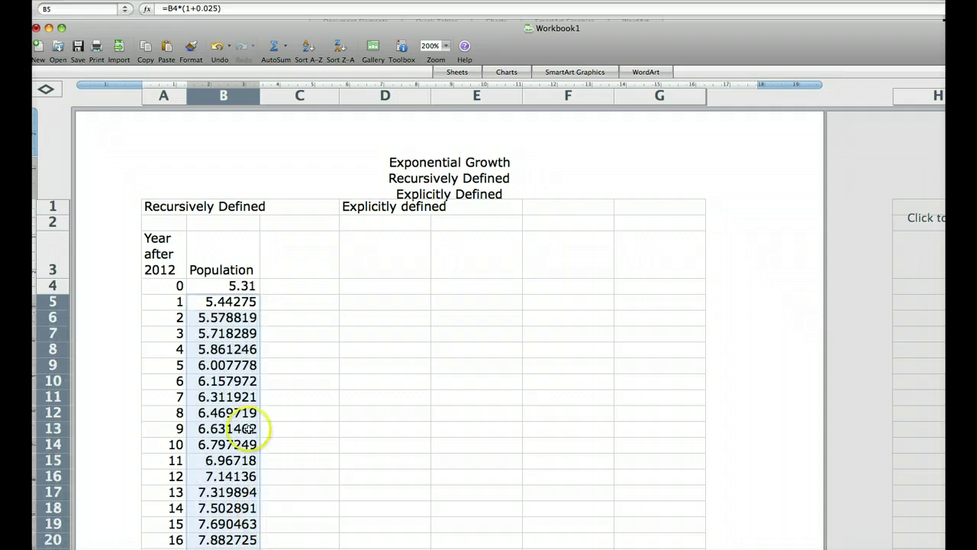
scroll(233, 400, down, 3)
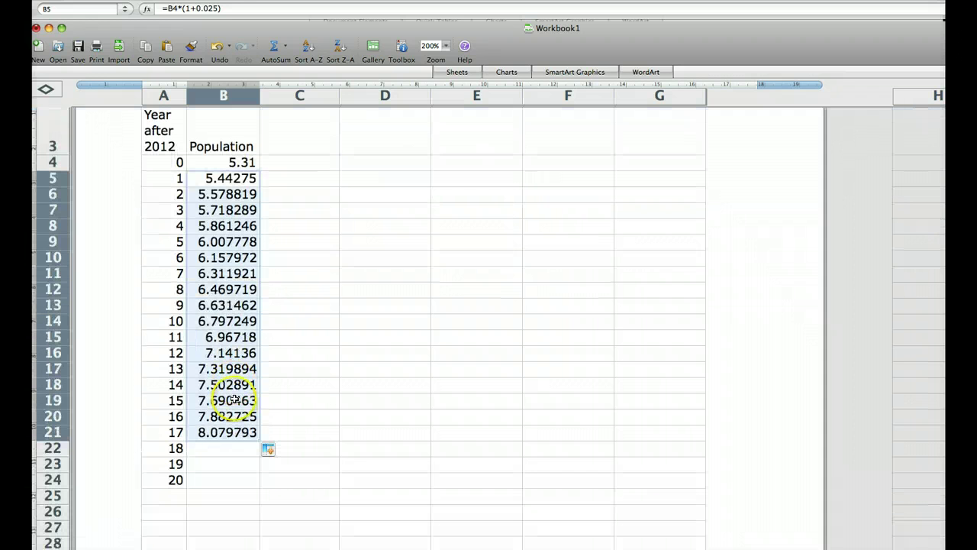
click(259, 434)
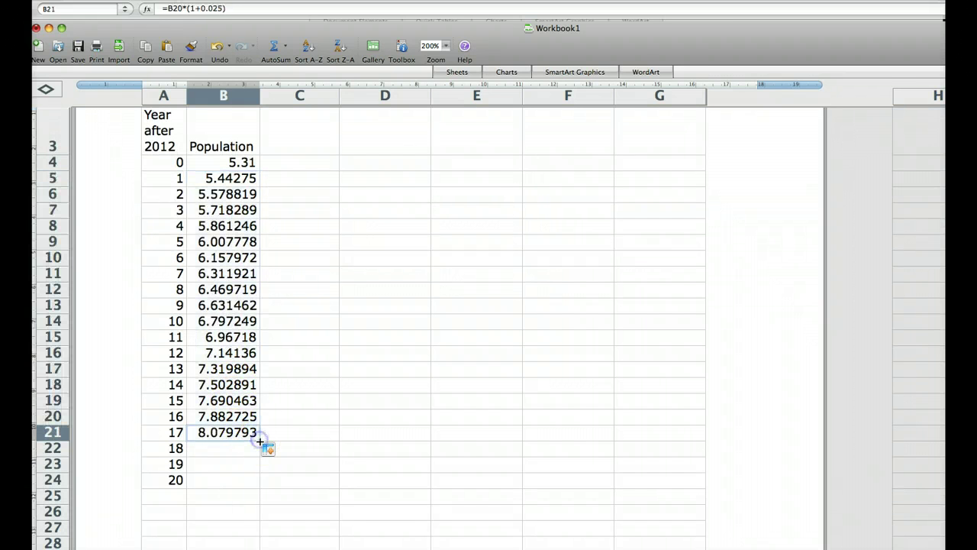
drag(260, 439, 261, 481)
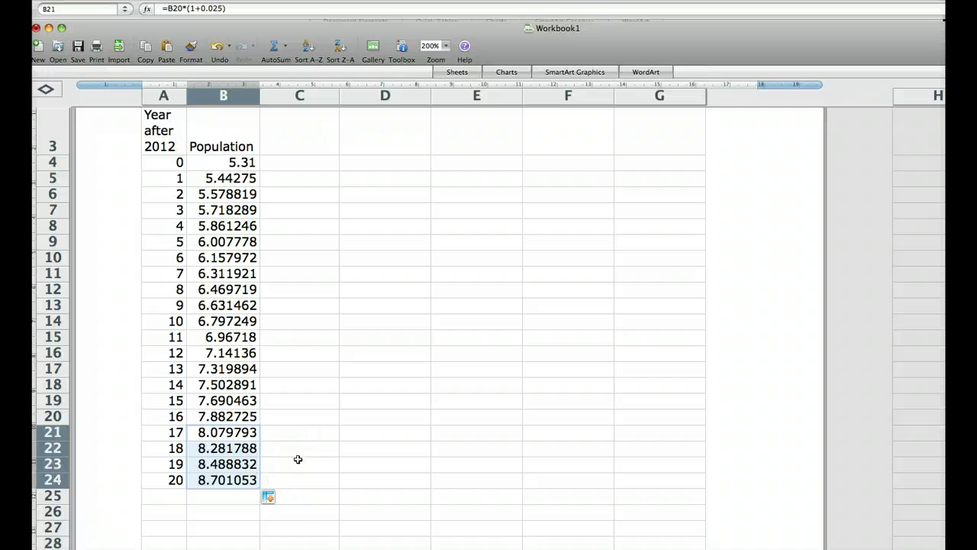
scroll(298, 459, up, 4)
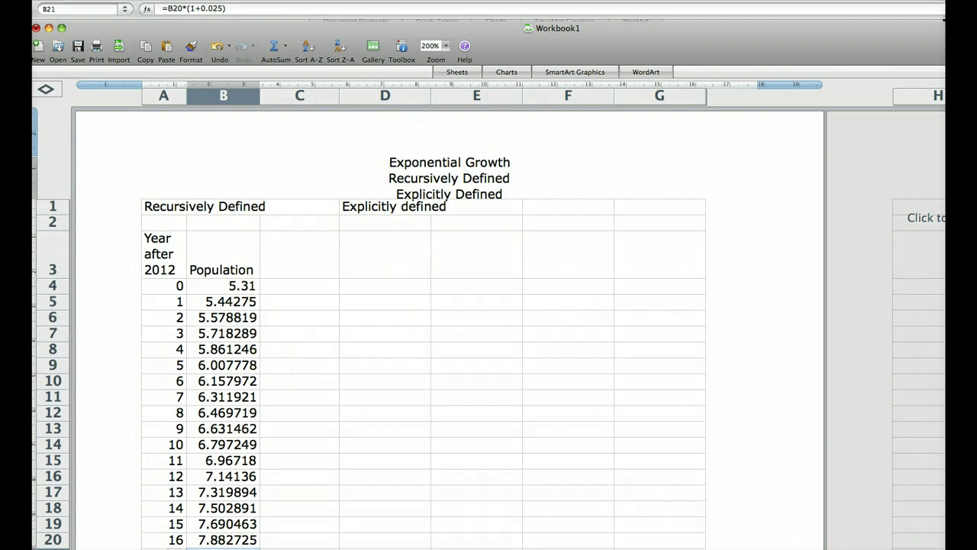
key(super+Tab)
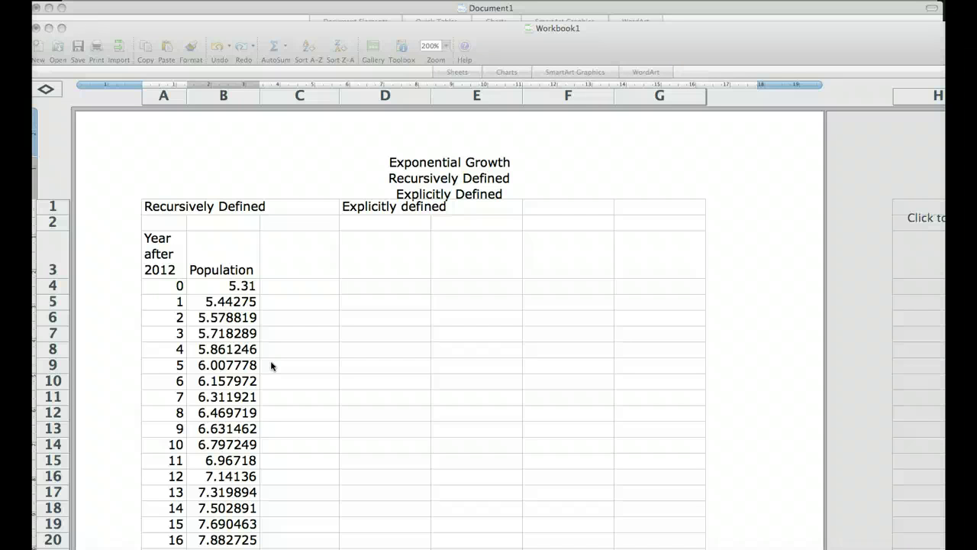
click(272, 365)
key(ctrl+grave)
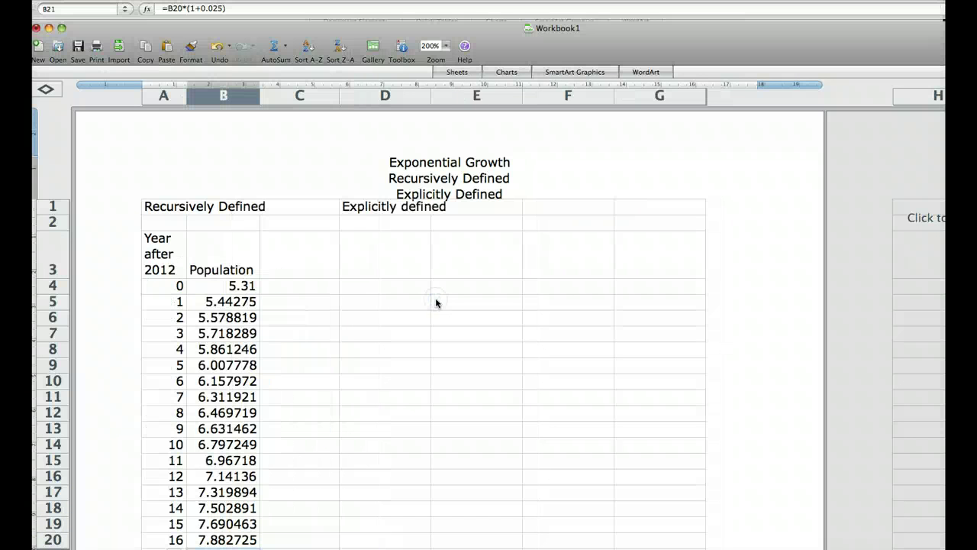
Enter the heading "Year after 2012" in cell D3 under "Explicitly defined".
click(364, 268)
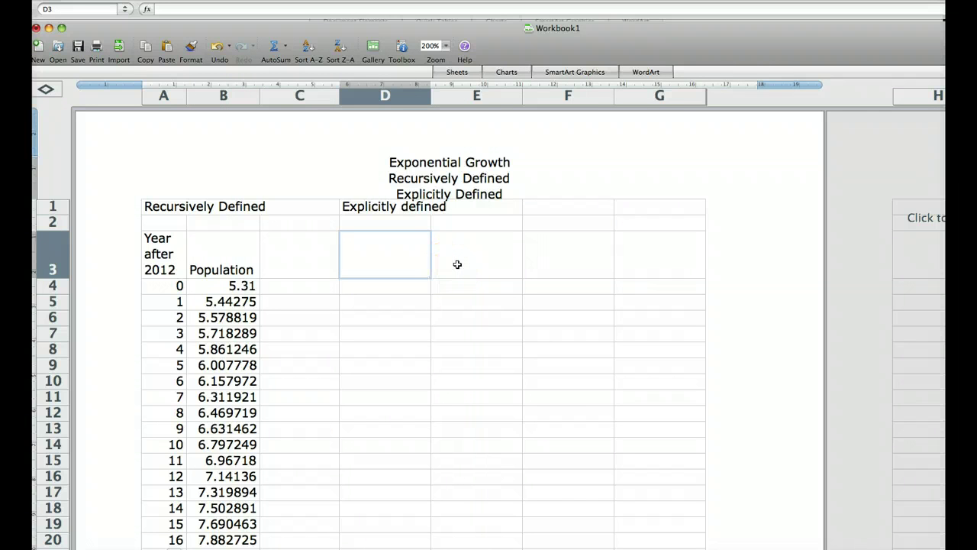
text(Year after)
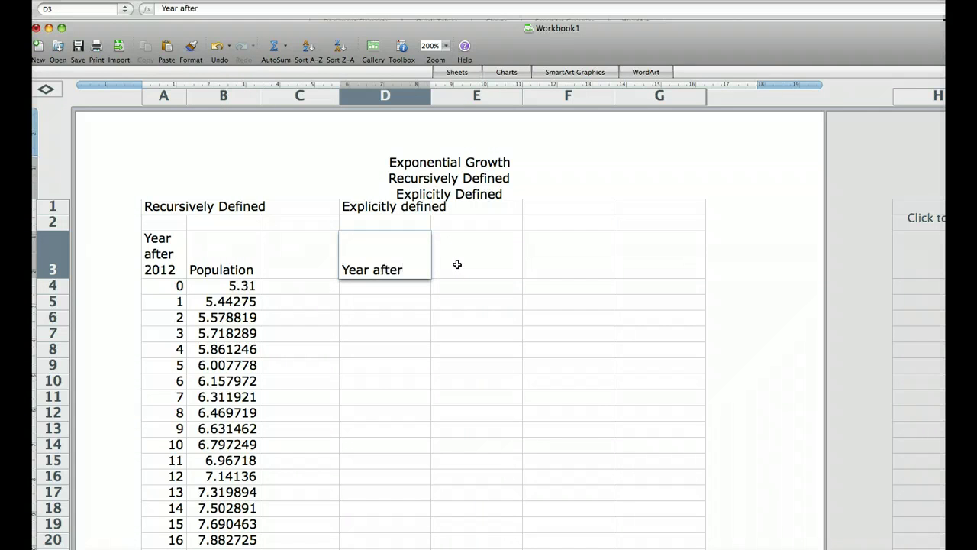
text( 2012)
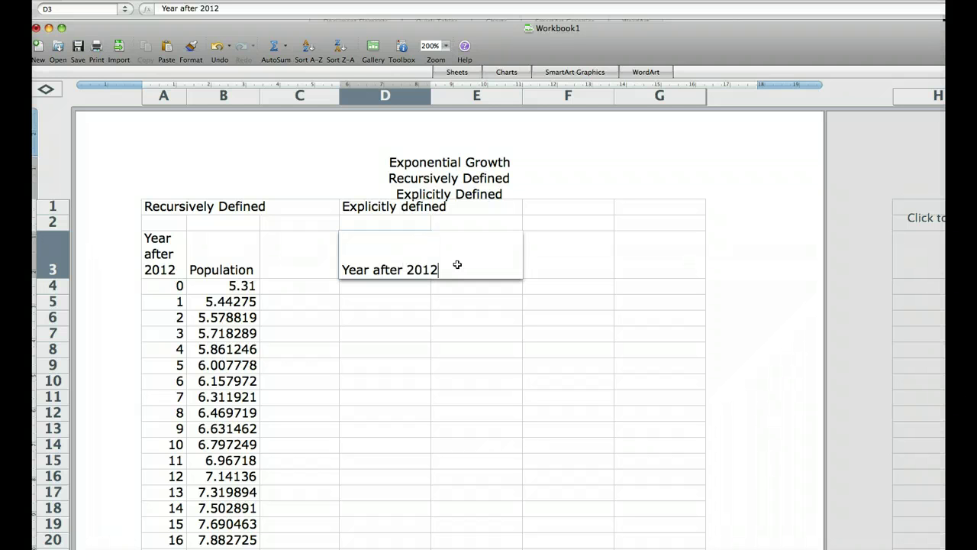
key(Return)
Turn on text wrapping for the year heading in cell D3.
click(398, 261)
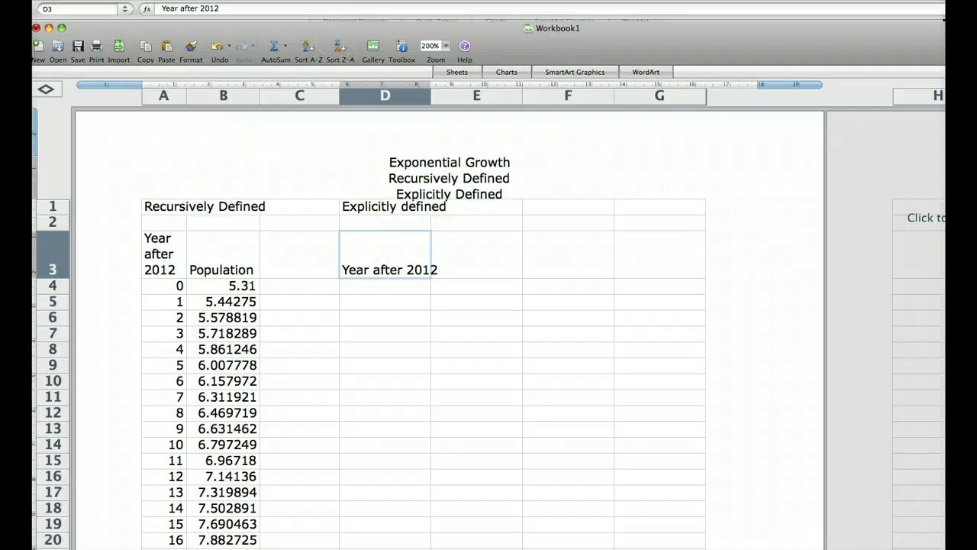
click(218, 0)
click(230, 7)
click(480, 335)
click(749, 462)
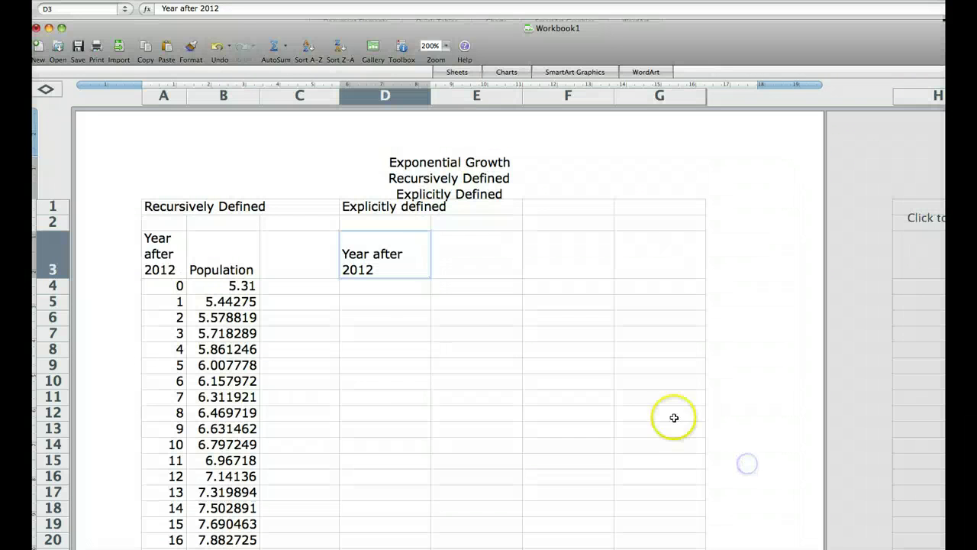
Enter 0, 1 and 2 in D4 to D6 and extend that year series down column D.
click(383, 288)
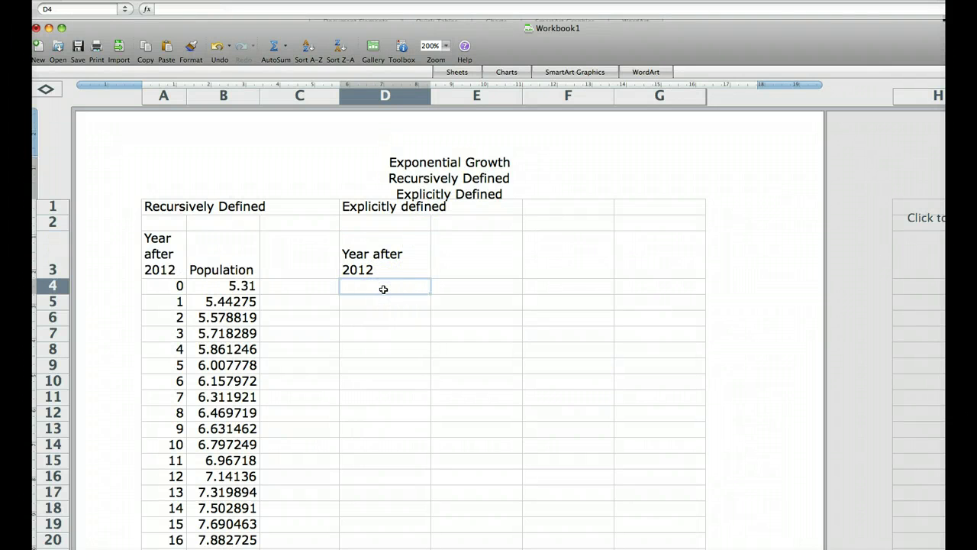
text(0)
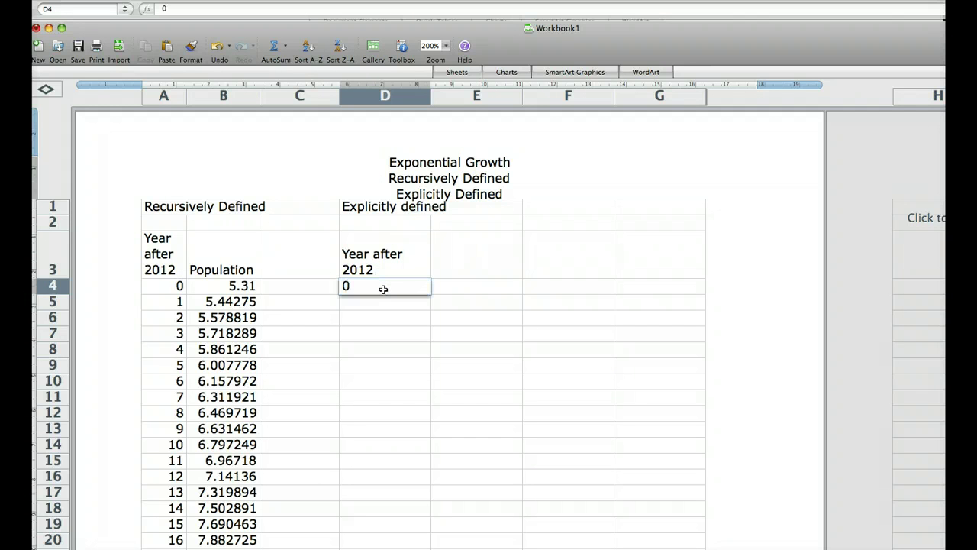
key(Return)
text(1)
key(Return)
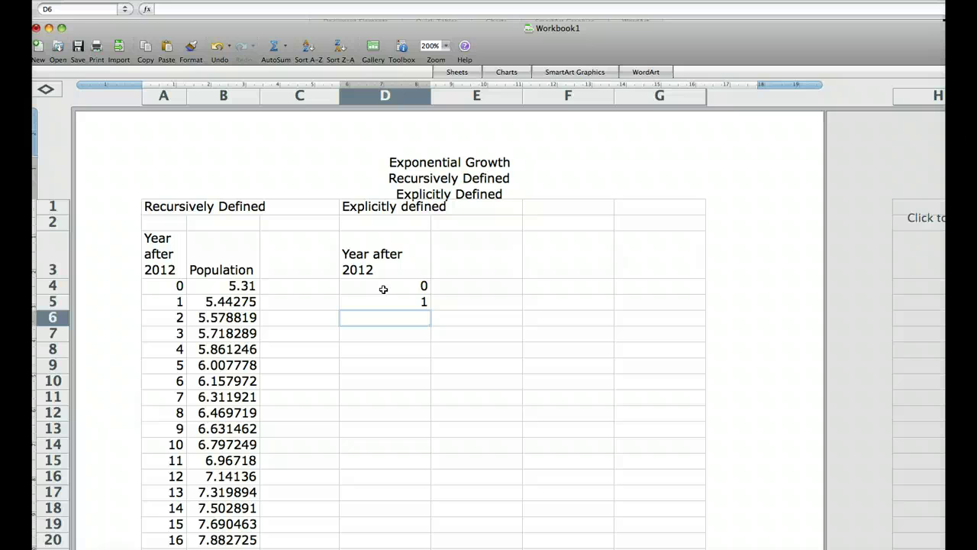
text(2)
key(Return)
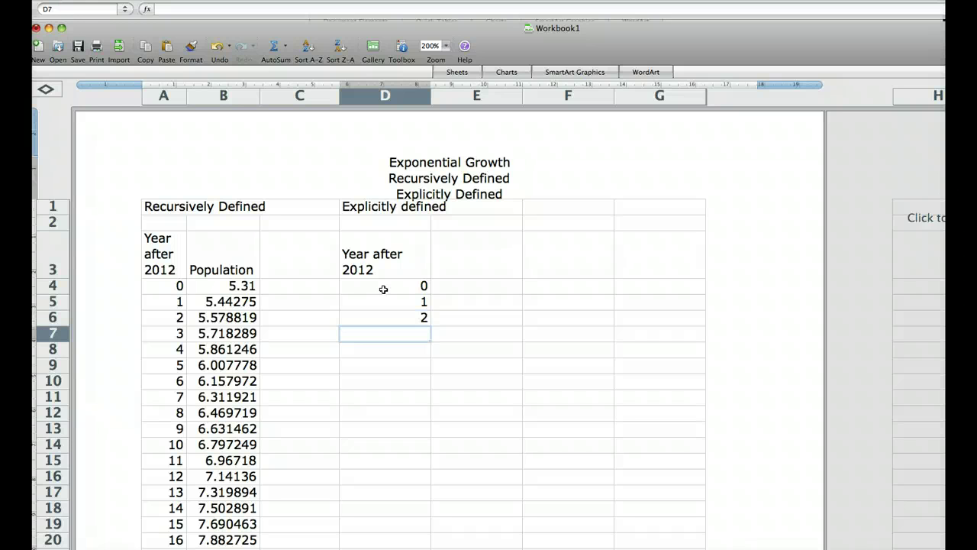
drag(384, 290, 384, 318)
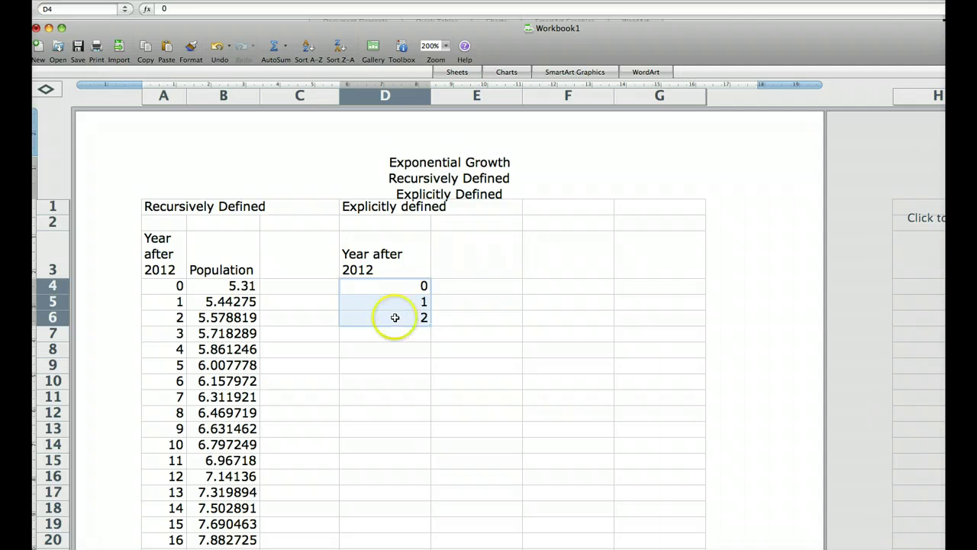
drag(430, 324, 432, 549)
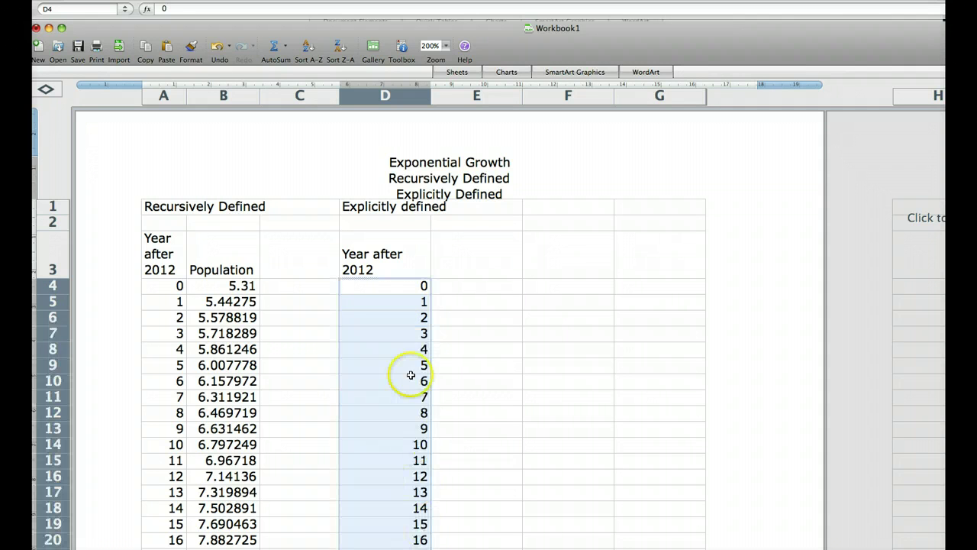
Inspect the filled year cells in column D and temporarily display the sheet's formulas to compare them with column A.
click(401, 304)
click(399, 318)
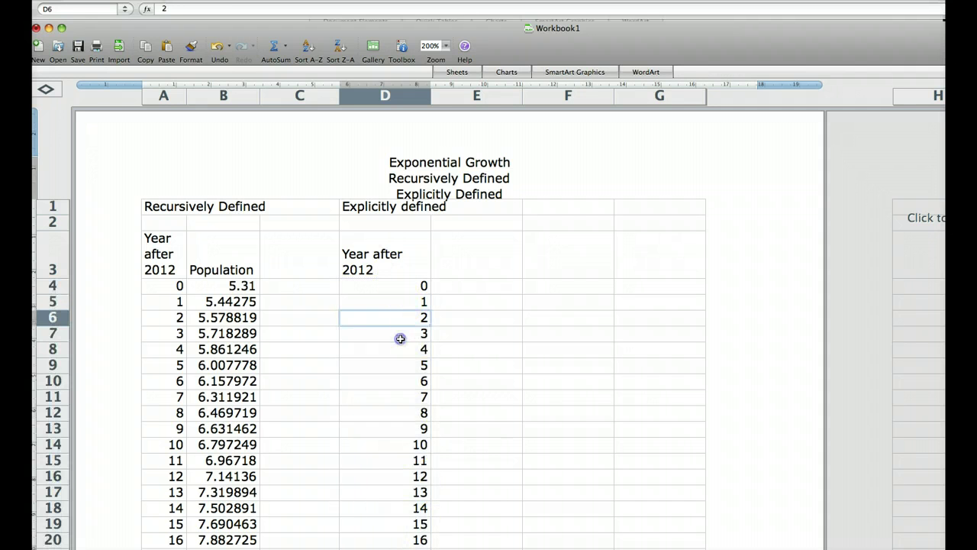
click(400, 336)
click(401, 368)
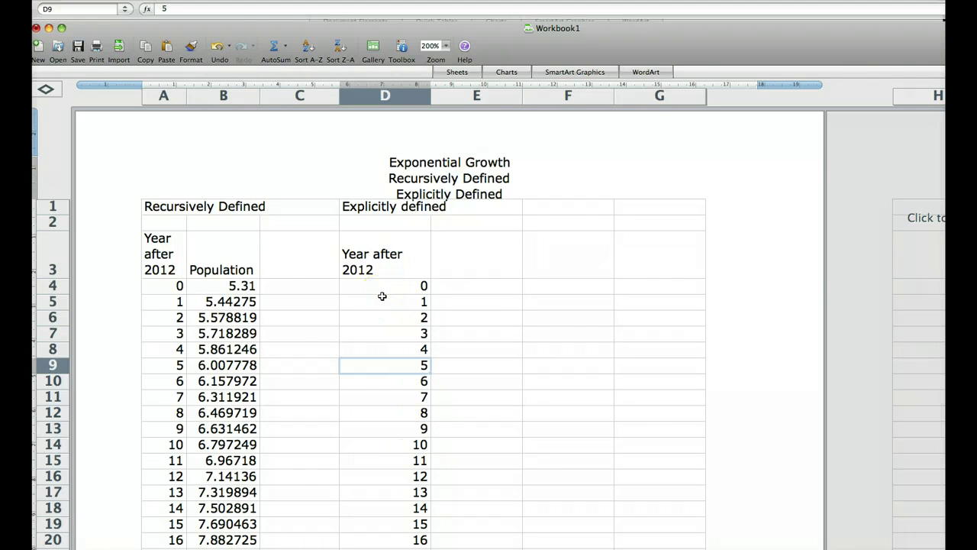
key(ctrl+grave)
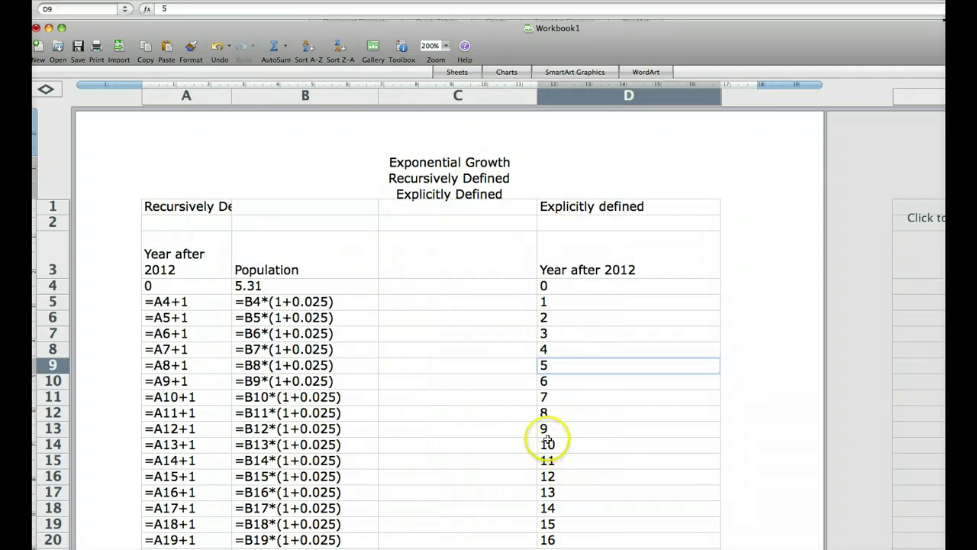
key(ctrl+grave)
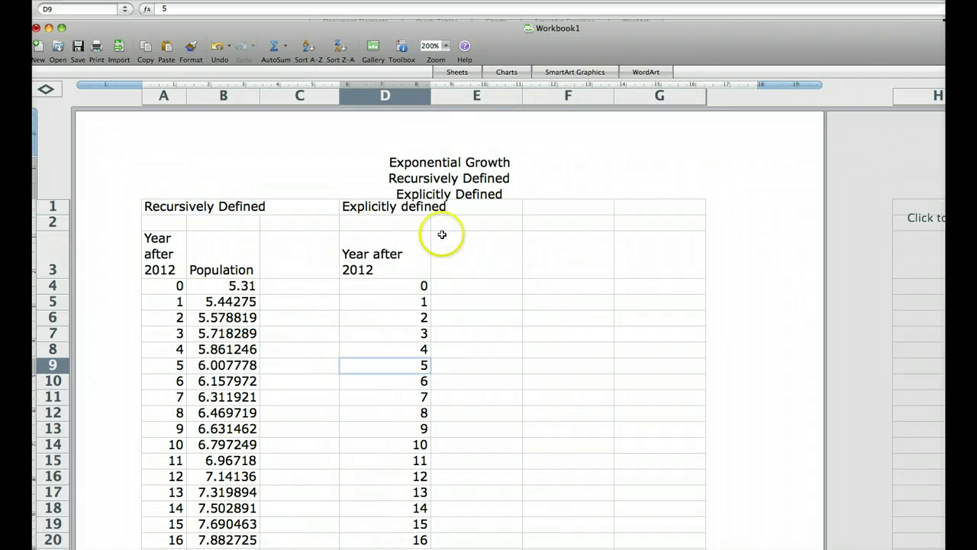
Narrow column D to a width of 4.29 and enter the heading "Population" in cell E3.
drag(432, 98, 383, 101)
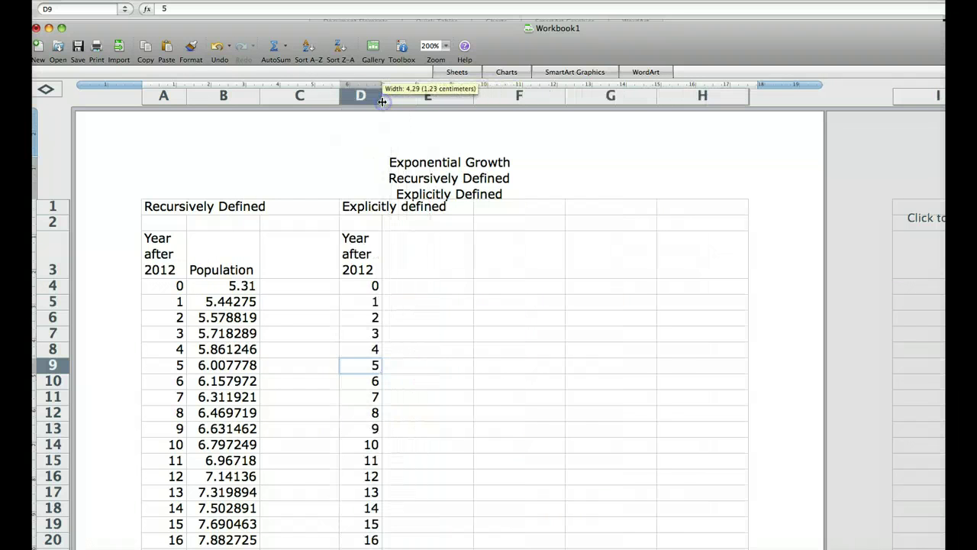
click(441, 262)
text(Population)
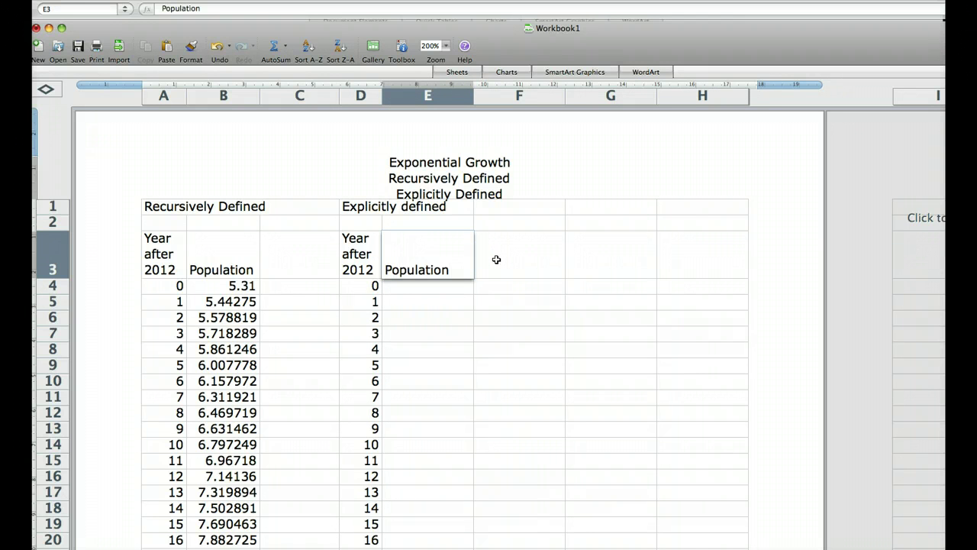
key(Return)
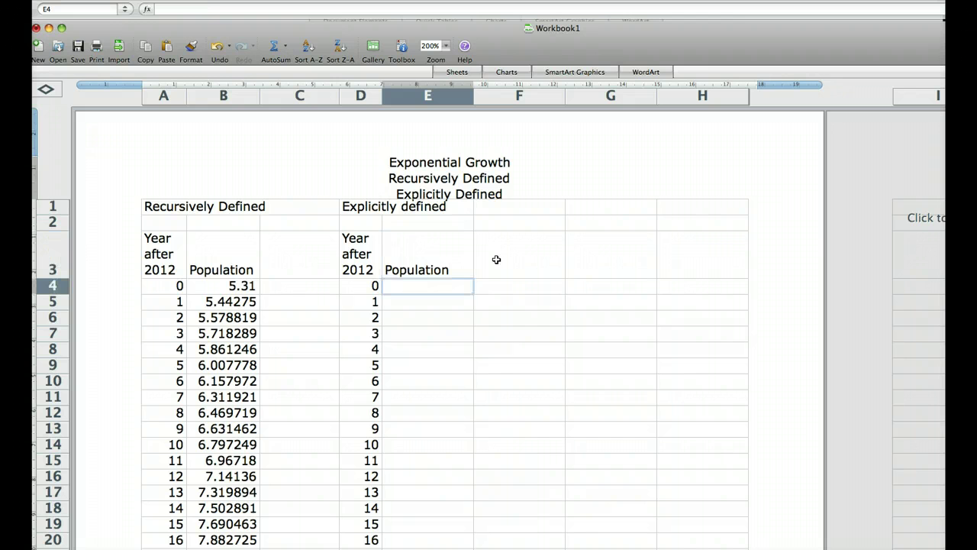
Enter the initial population 5.31 in cell E4.
text(5.31)
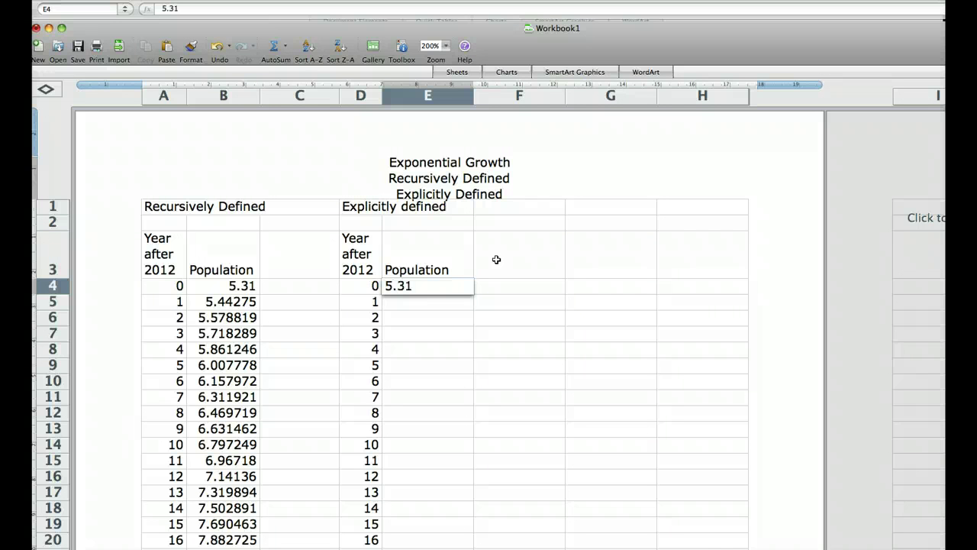
key(Return)
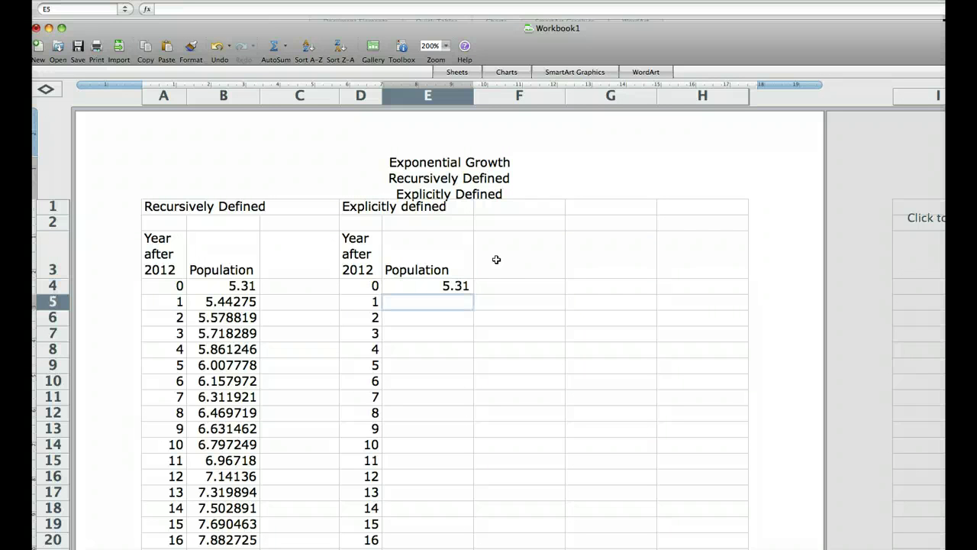
Replace the initial value in E4 with the explicit growth formula =5.31*(1+.025)^D4.
click(439, 285)
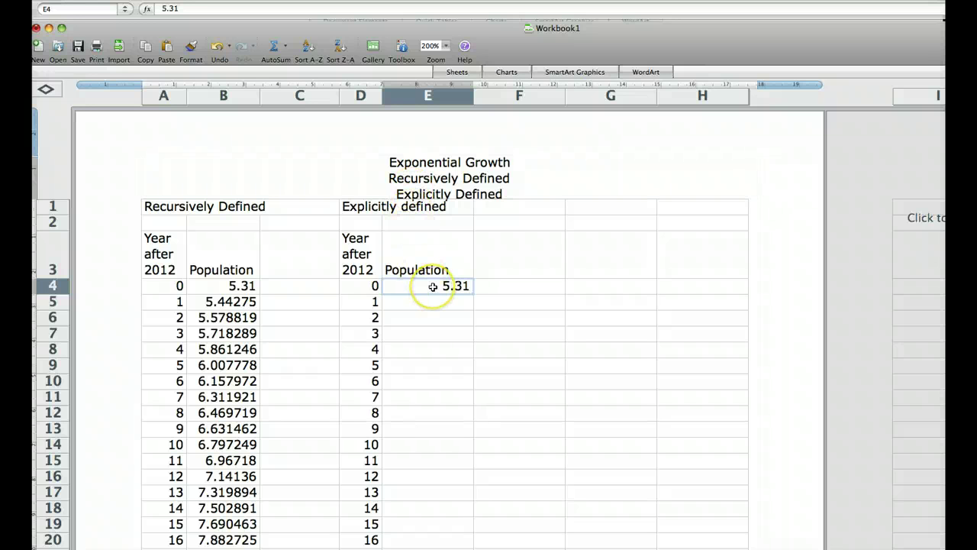
text(=)
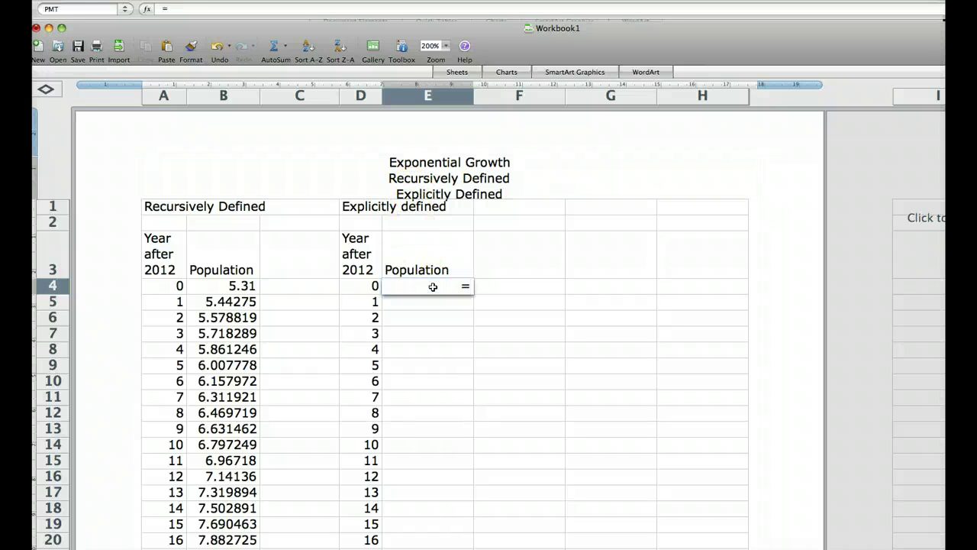
text(5.31*(1=.025)
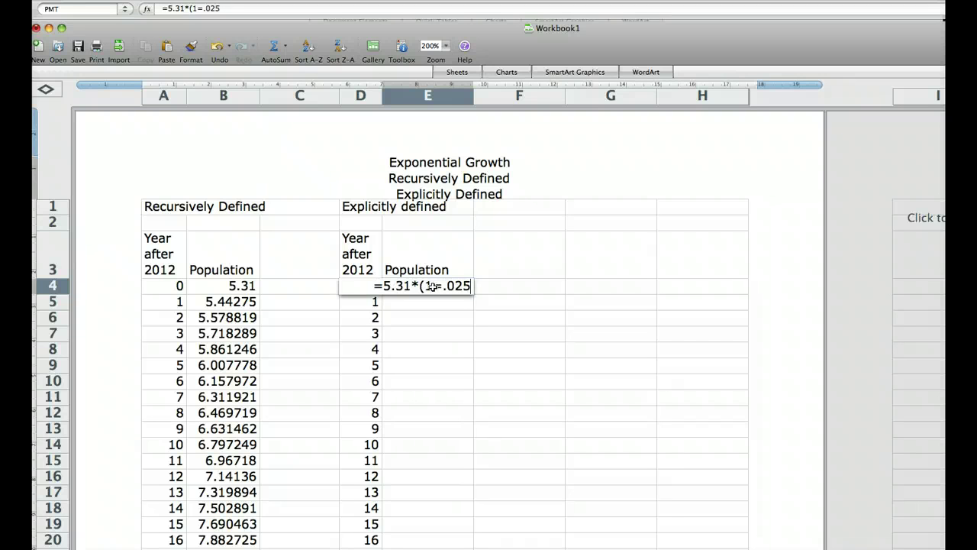
key(BackSpace)
key(BackSpace)
key(BackSpace)
key(BackSpace)
key(BackSpace)
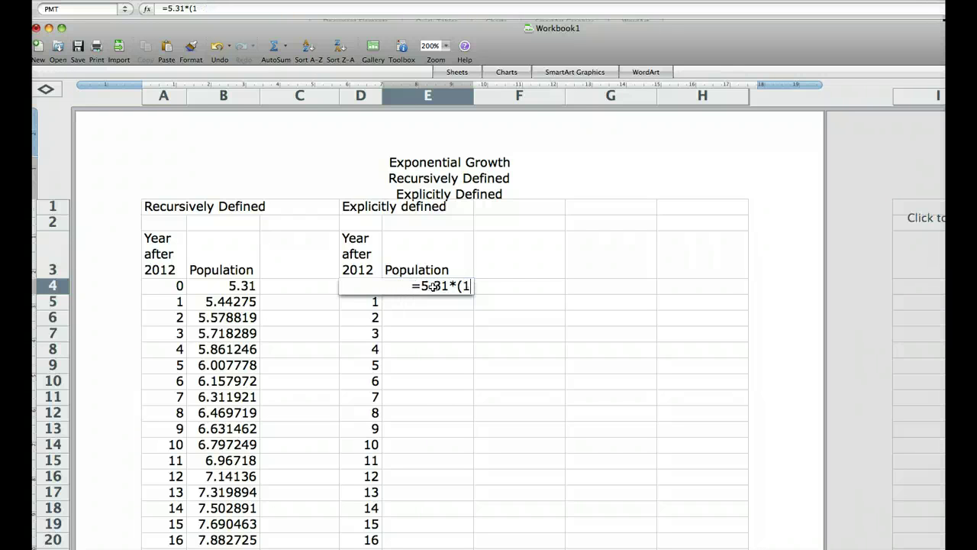
text(+.025)
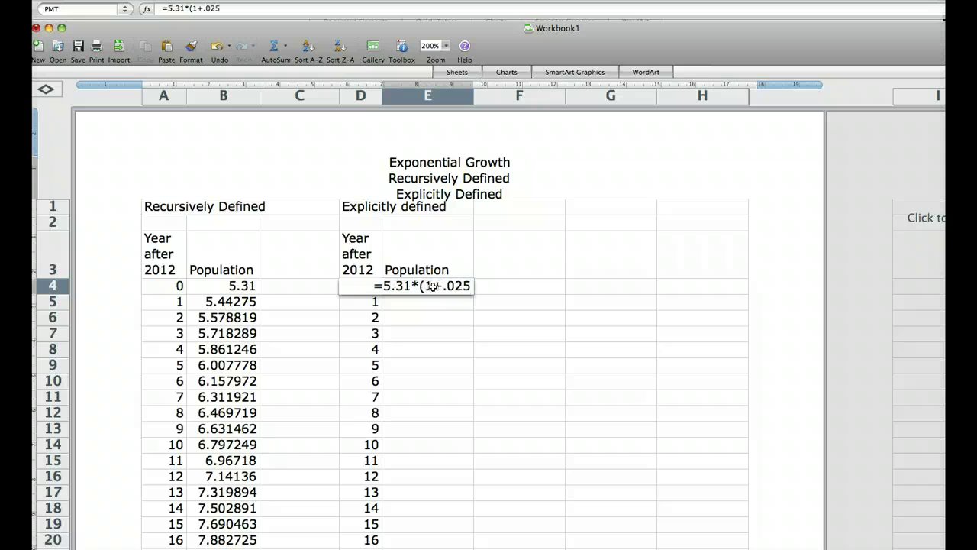
text())
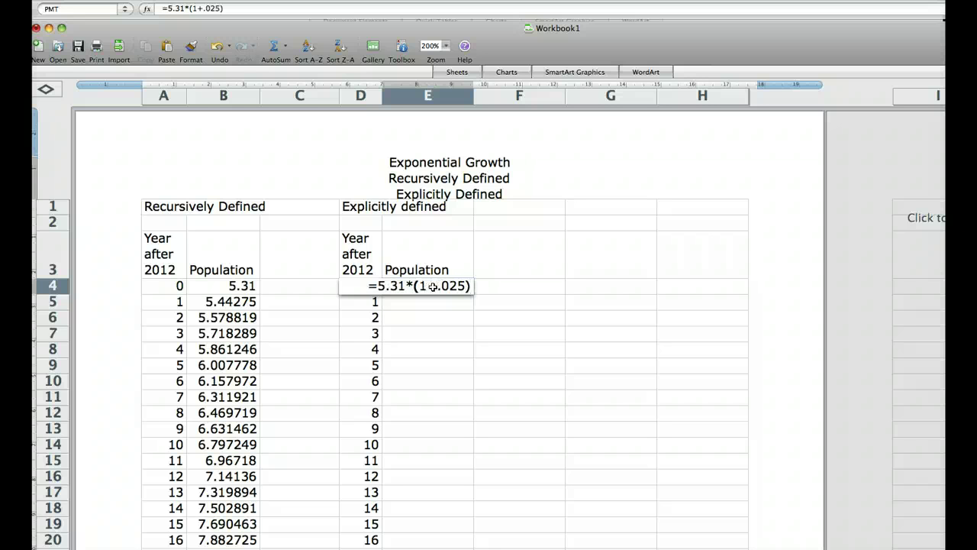
text(^)
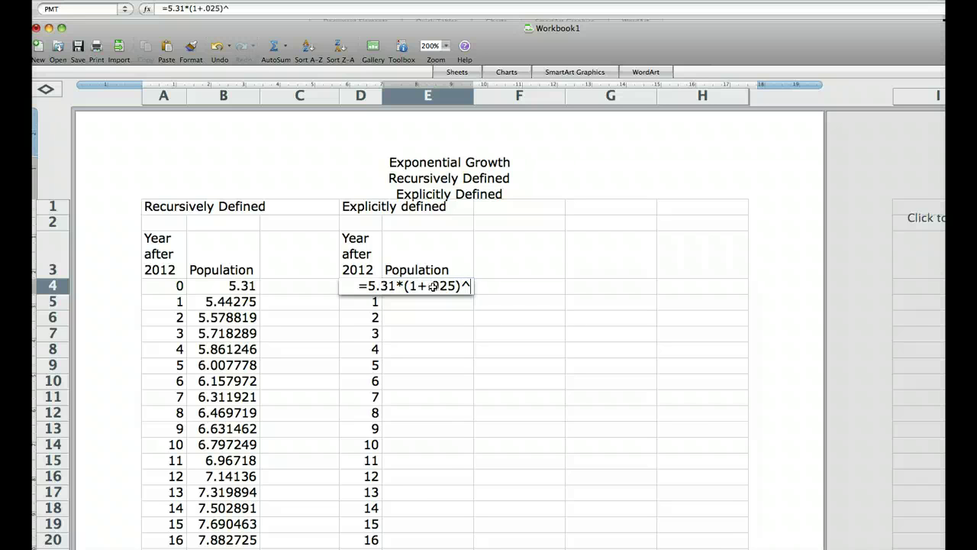
drag(432, 285, 341, 293)
text(D4)
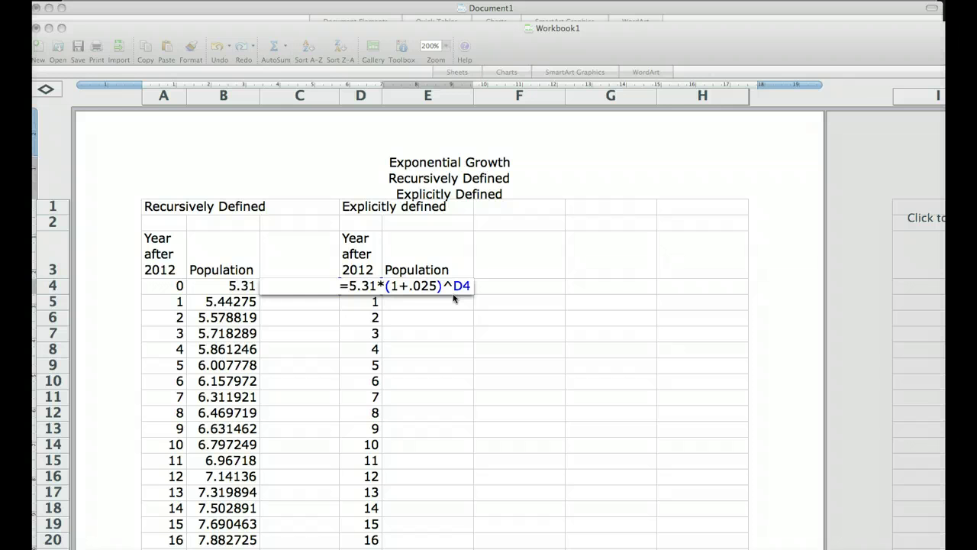
click(464, 323)
key(Return)
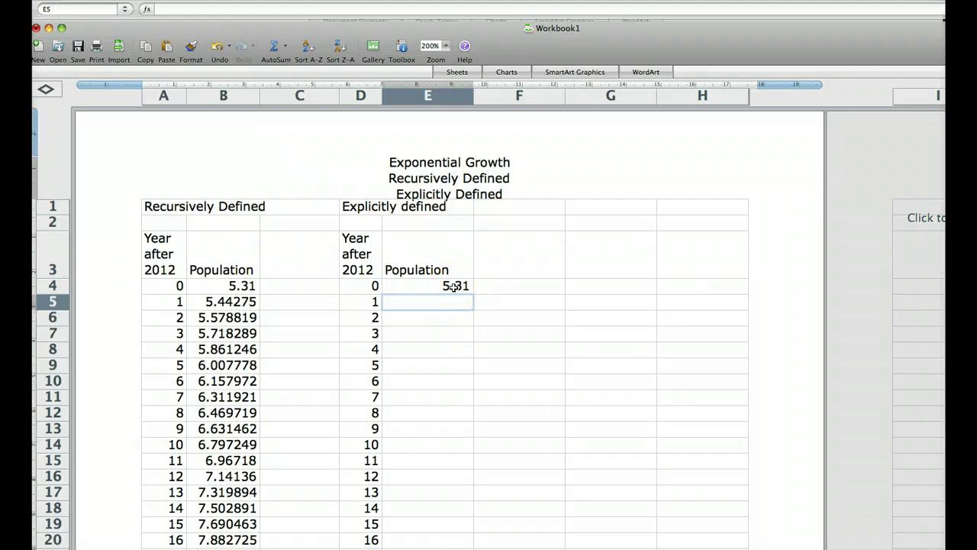
Display the sheet's formulas and fill E4's population formula down column E to row 21.
key(ctrl+grave)
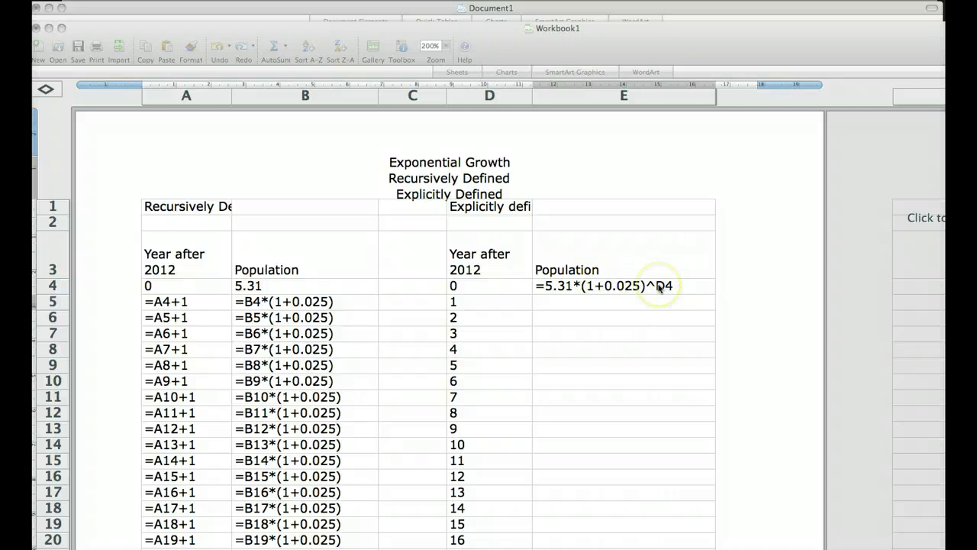
key(Return)
click(601, 286)
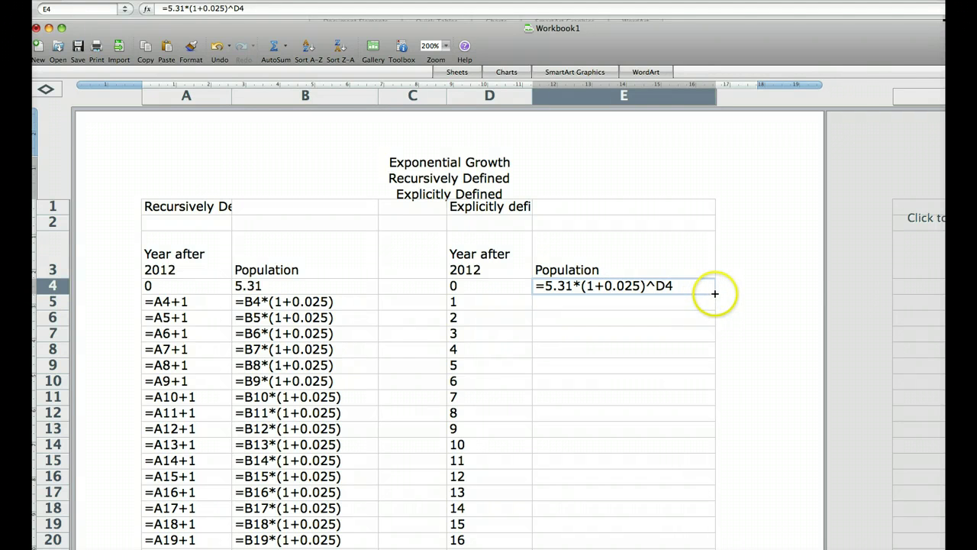
drag(715, 294, 718, 345)
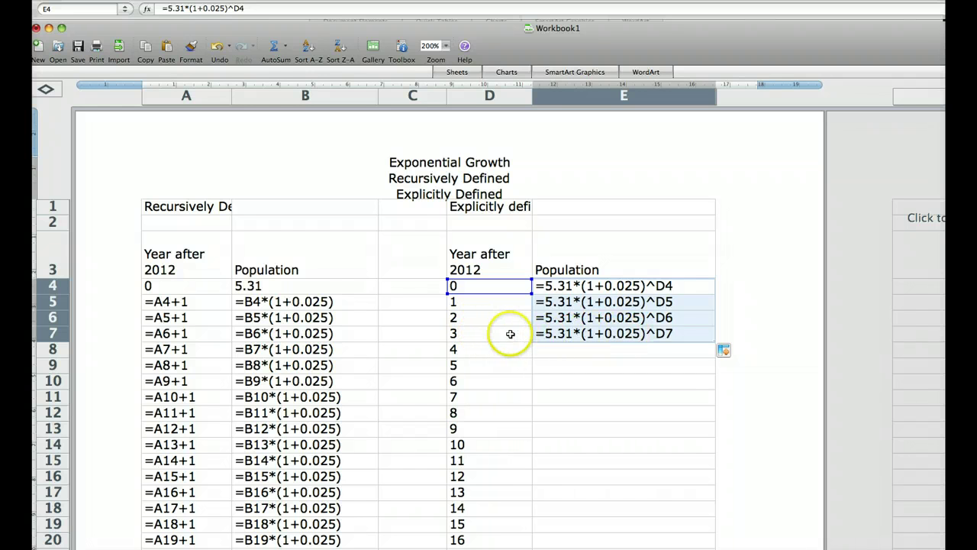
click(689, 334)
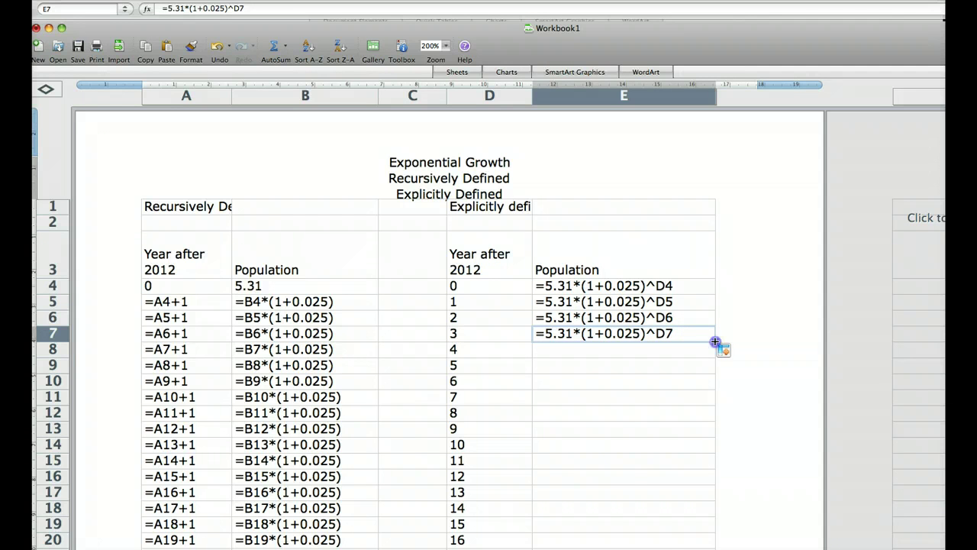
double_click(716, 341)
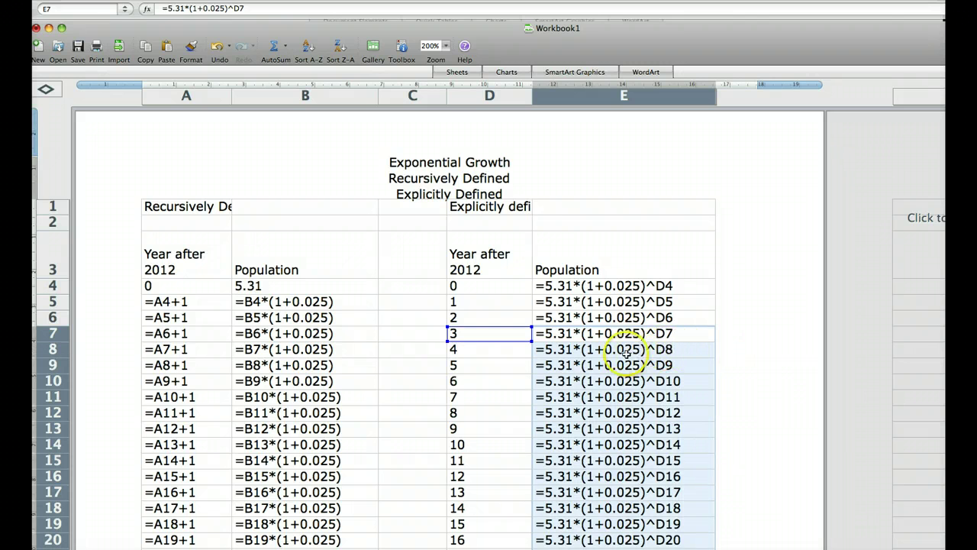
Extend the year and population cells D21:E21 through row 24 and switch the sheet back to displaying values.
scroll(625, 350, down, 3)
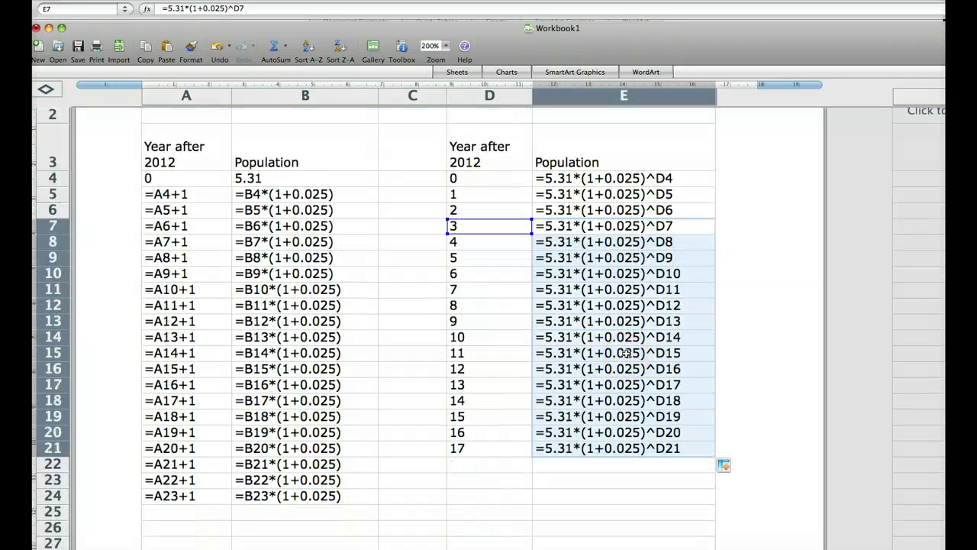
drag(484, 451, 718, 502)
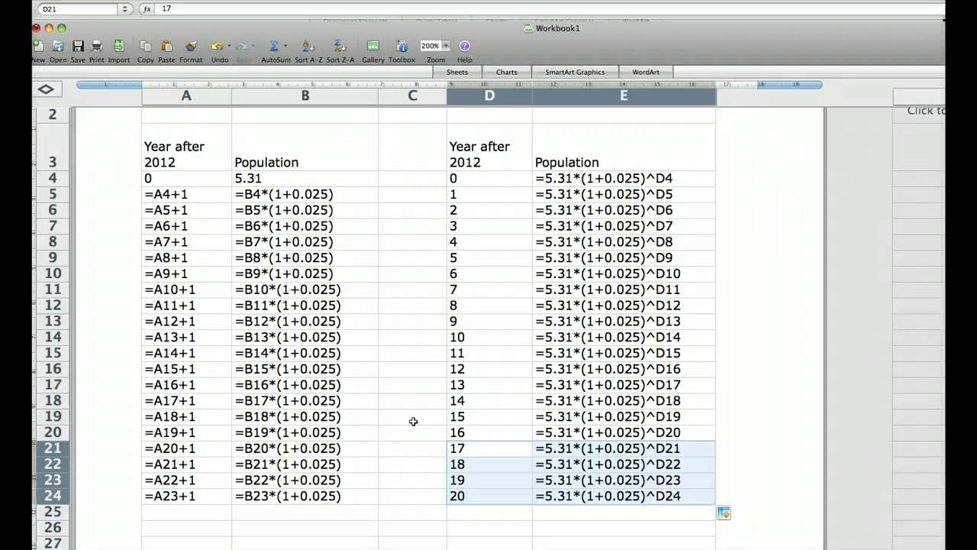
key(ctrl+grave)
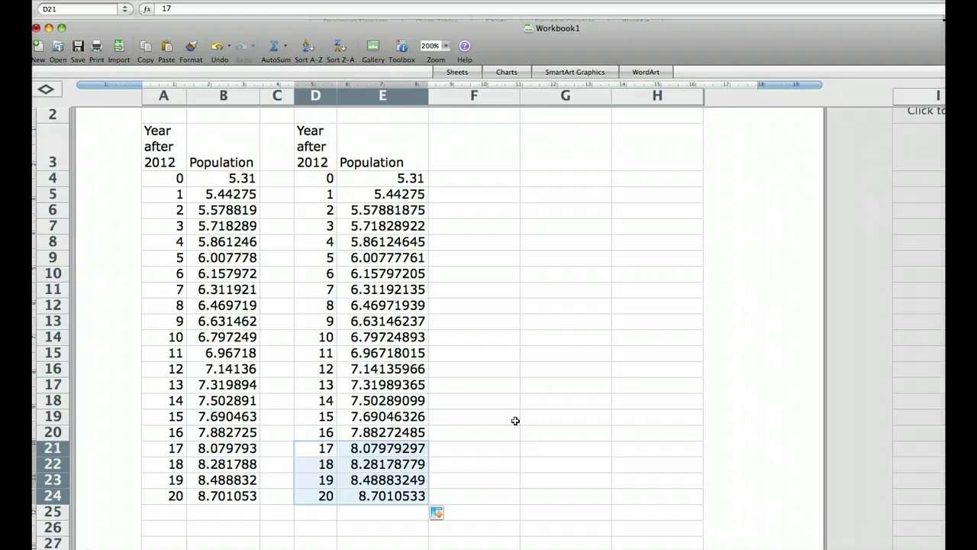
Try replacing the year 8 entries in A12 and D12 with 40 to compare both models.
scroll(515, 421, up, 3)
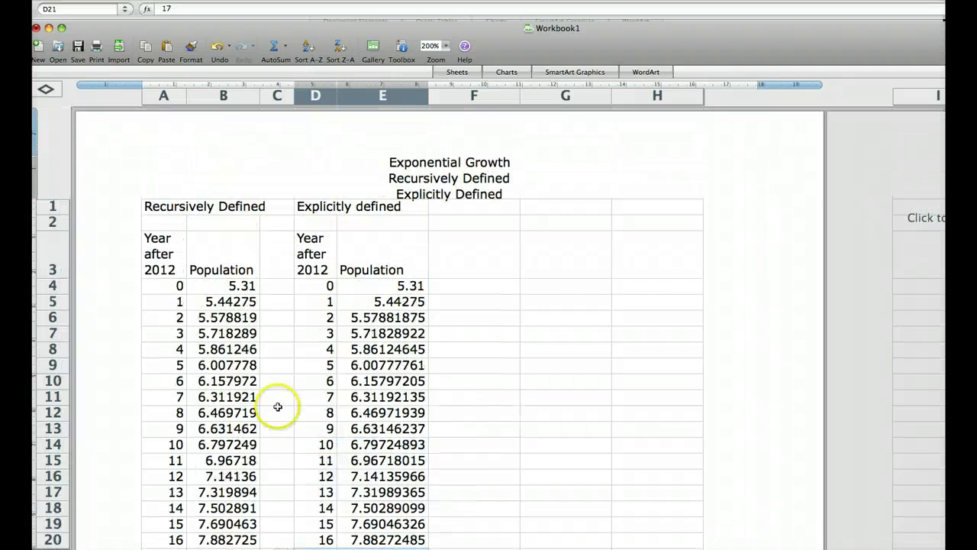
click(180, 414)
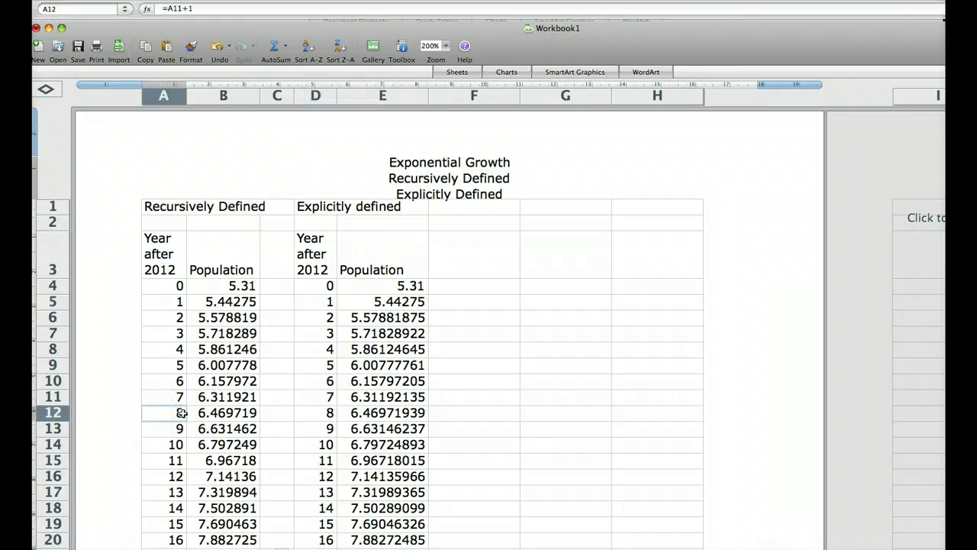
text(40)
key(Return)
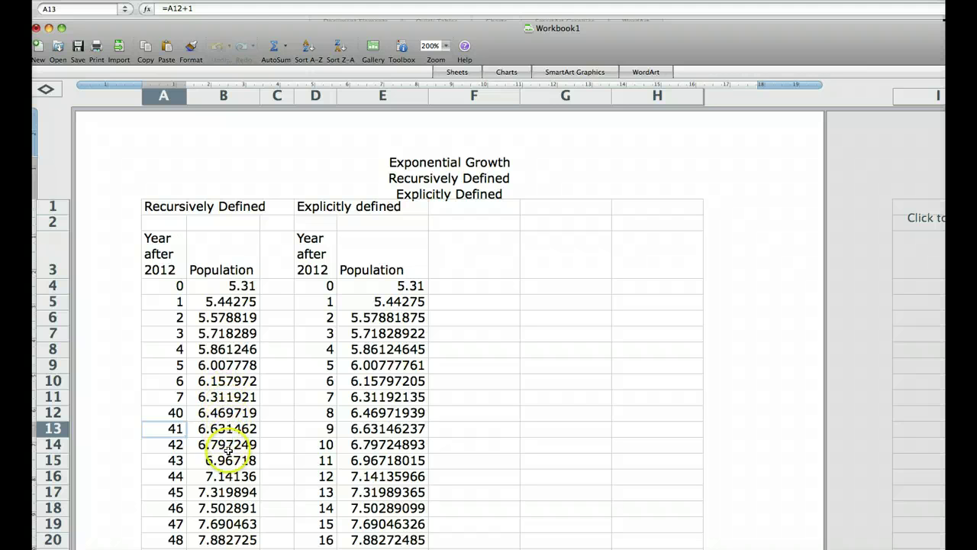
click(330, 412)
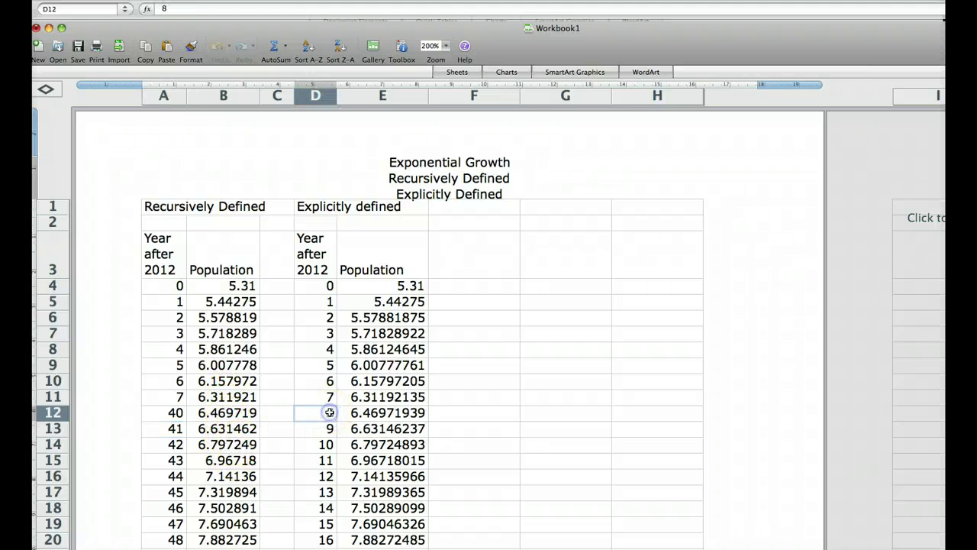
text(40)
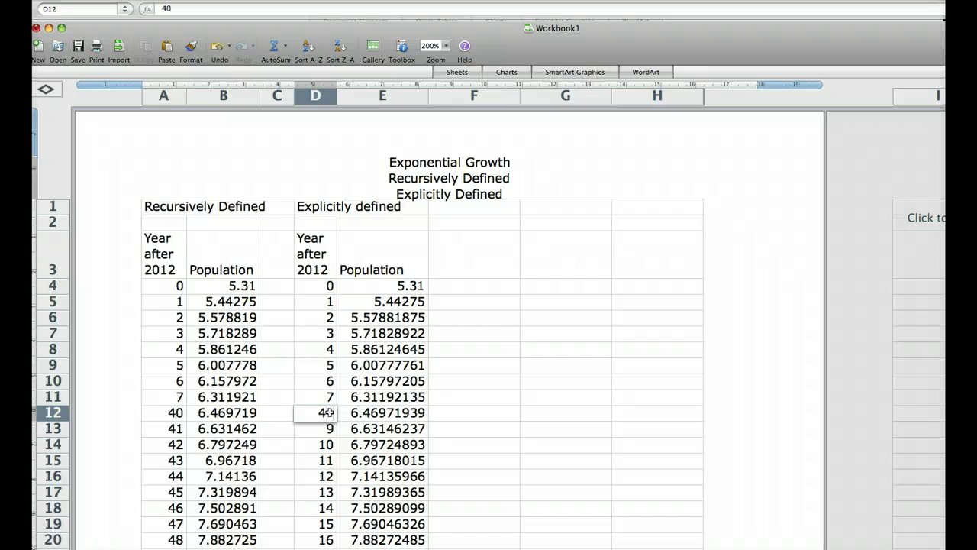
key(Return)
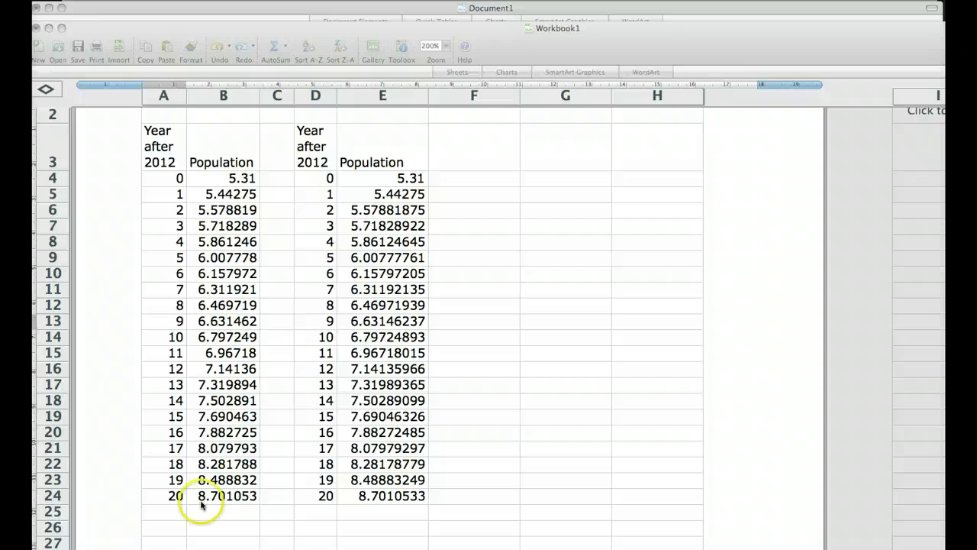
Insert four blank rows at row 2, between the section titles and the column headings.
scroll(204, 492, up, 3)
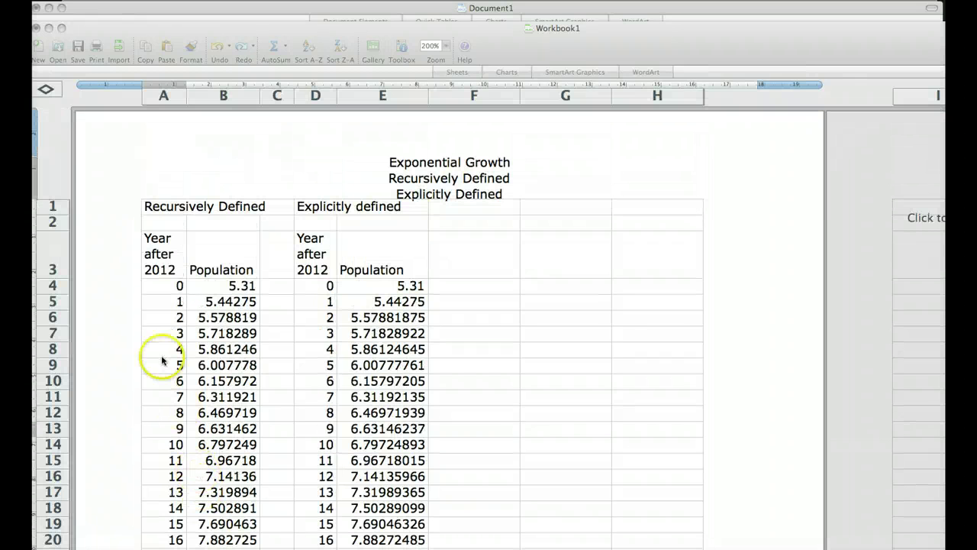
click(53, 223)
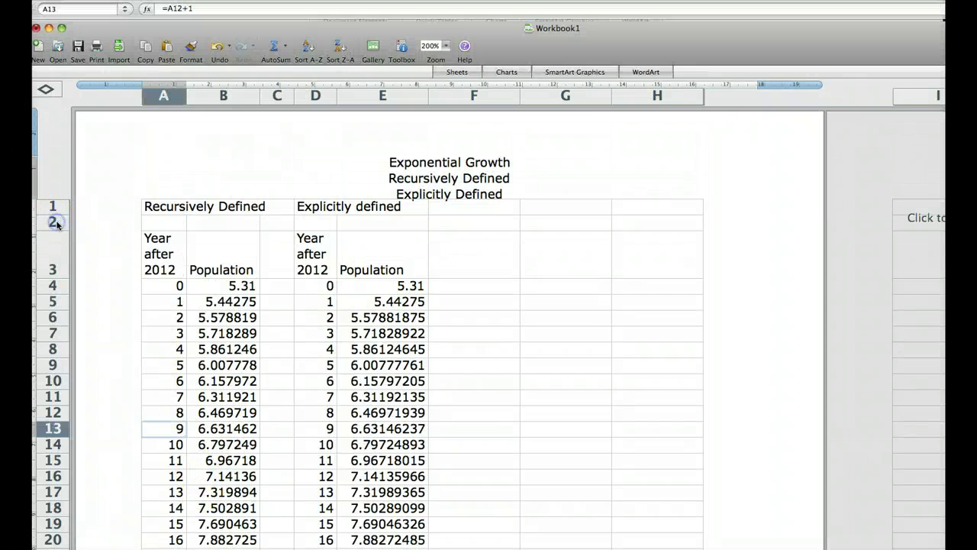
click(53, 222)
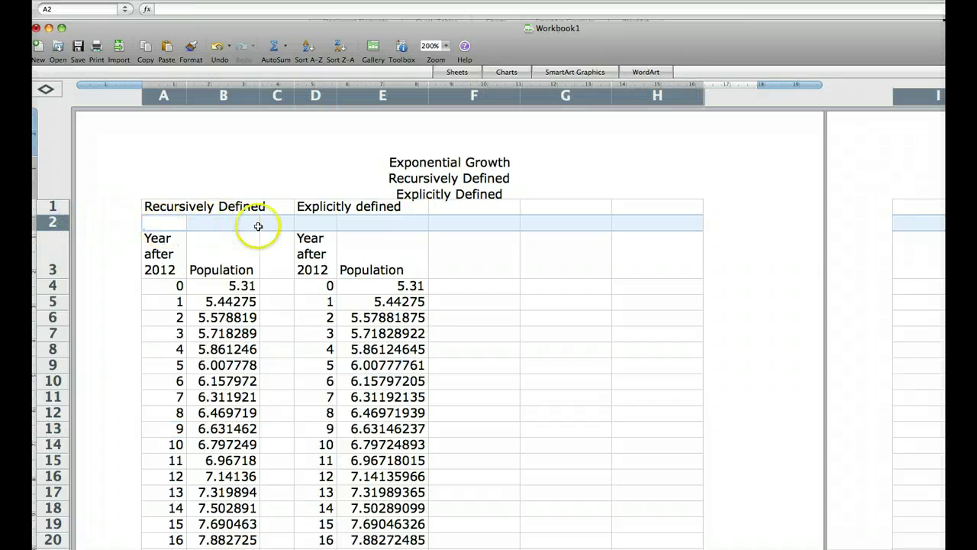
click(188, 2)
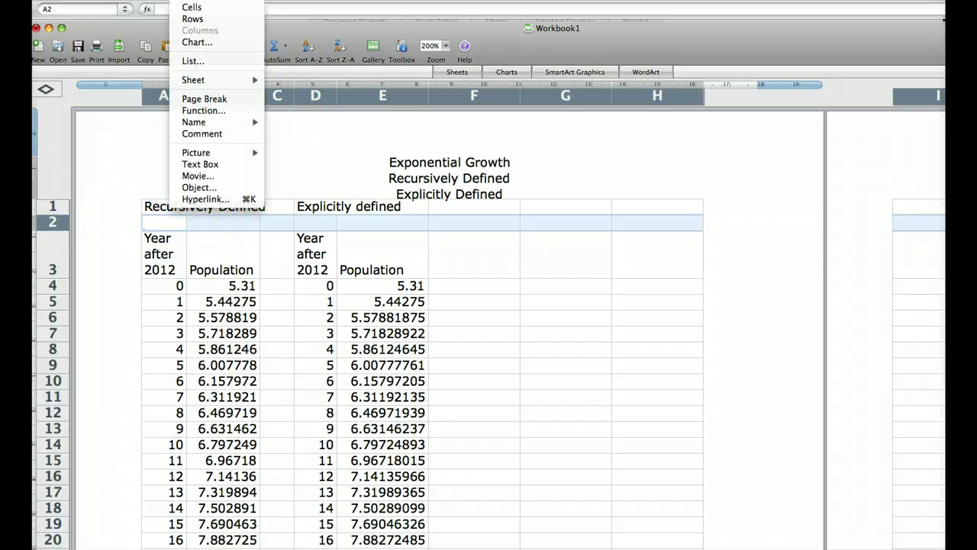
click(191, 19)
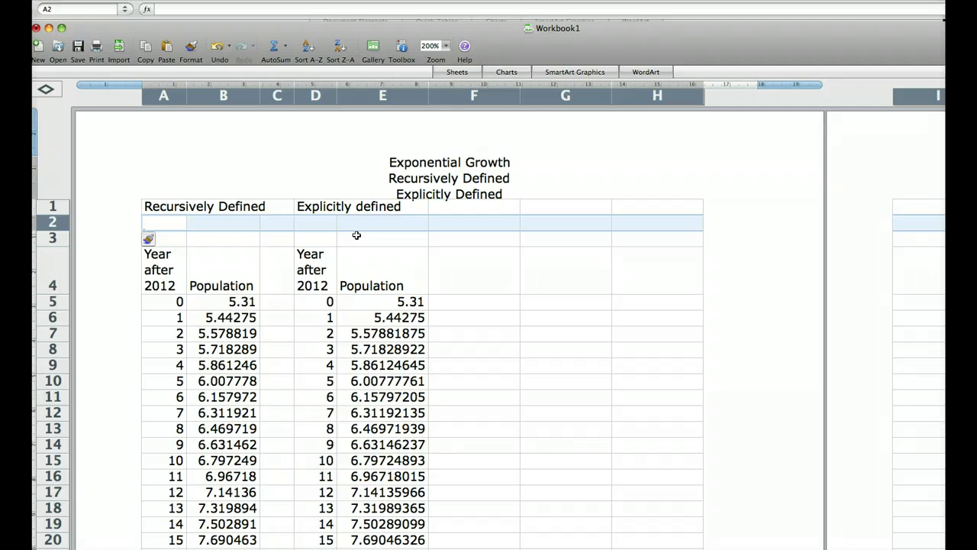
key(super+y)
key(super+y)
key(super+y)
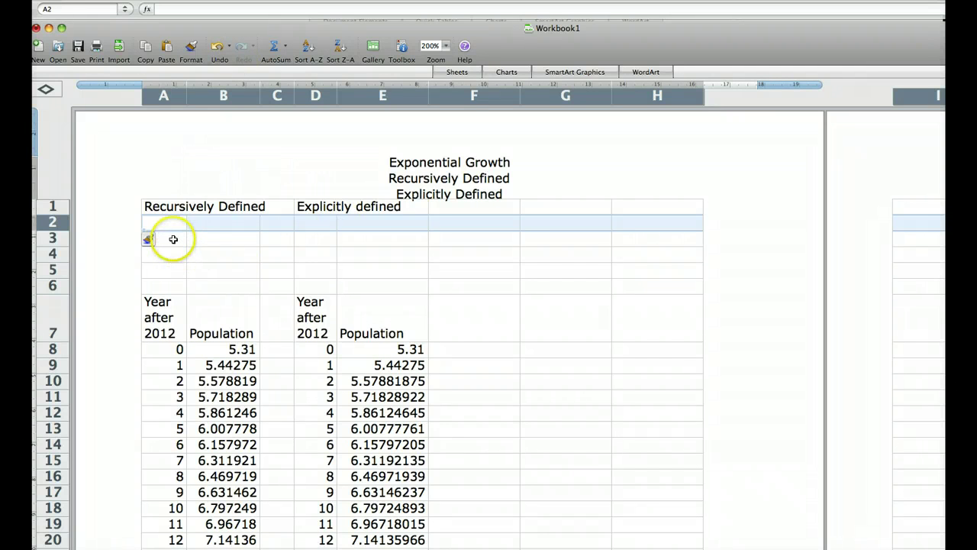
Label cell B3 "Population" and cell E3 "Growth Rate" above the two models.
click(212, 240)
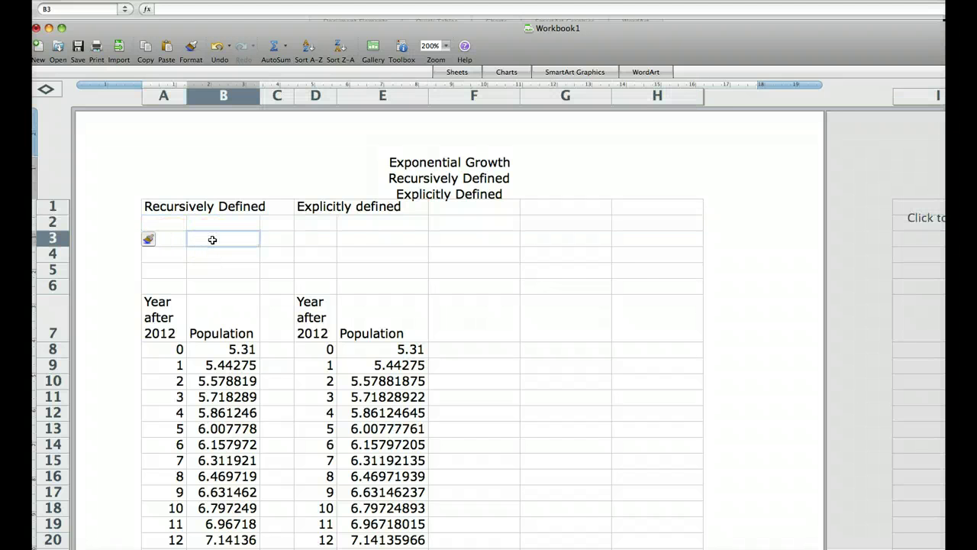
text(Po)
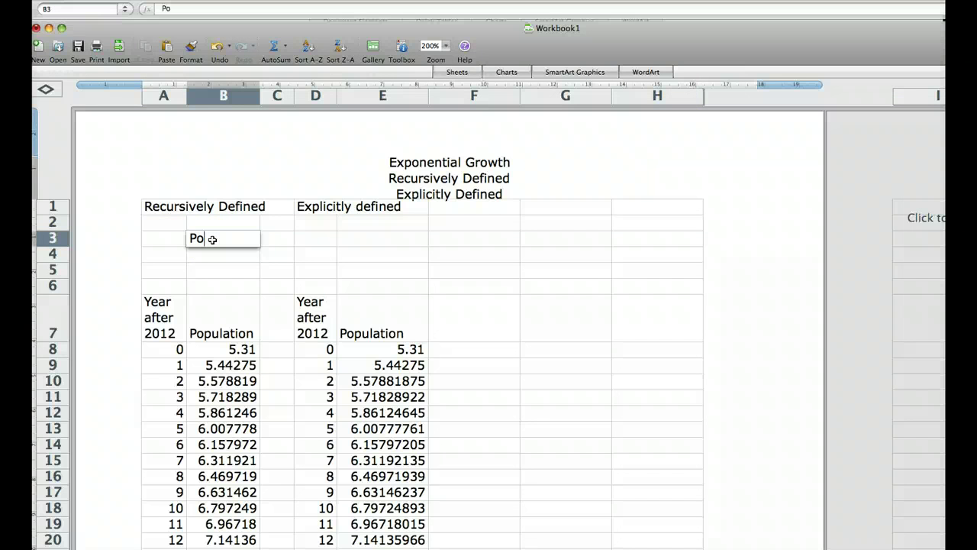
text(pulation)
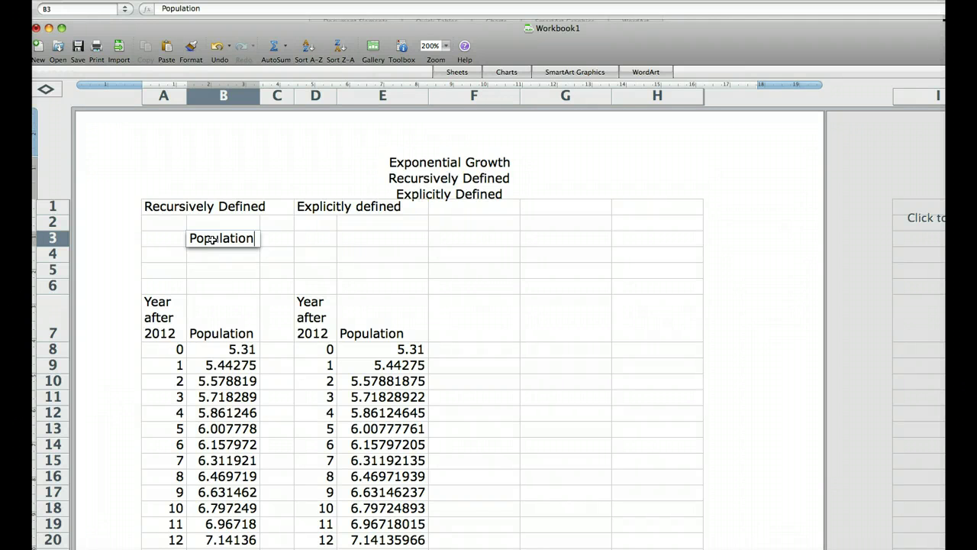
key(Tab)
key(Tab)
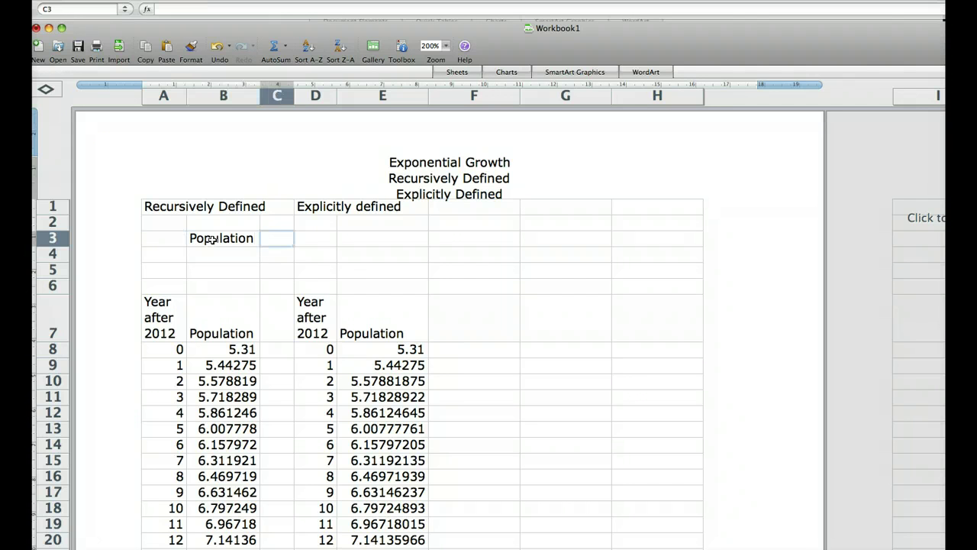
key(Tab)
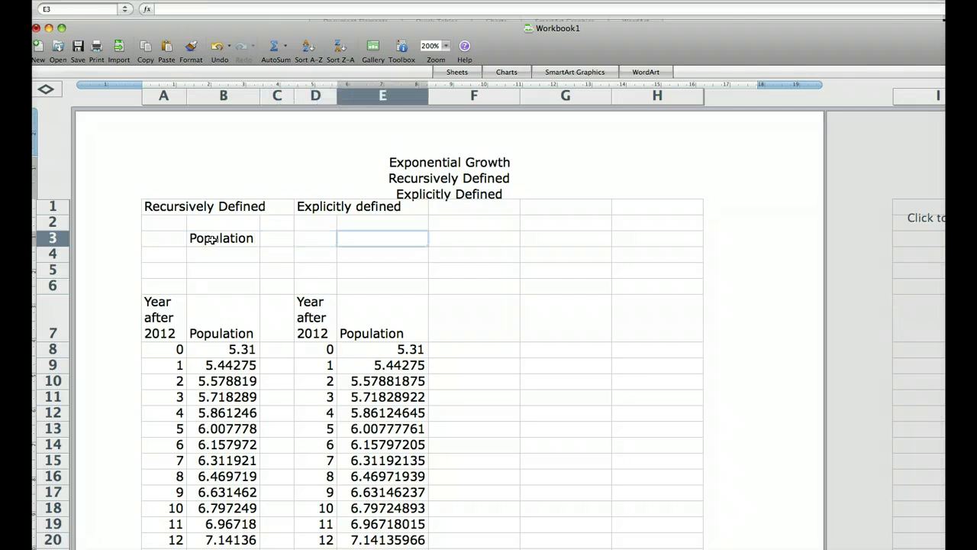
text(Growth )
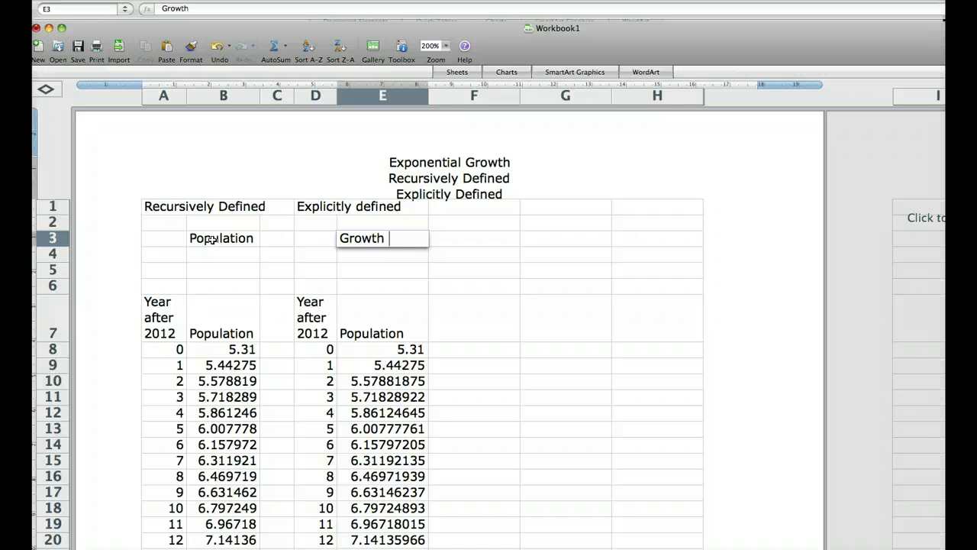
text(Rate)
key(Return)
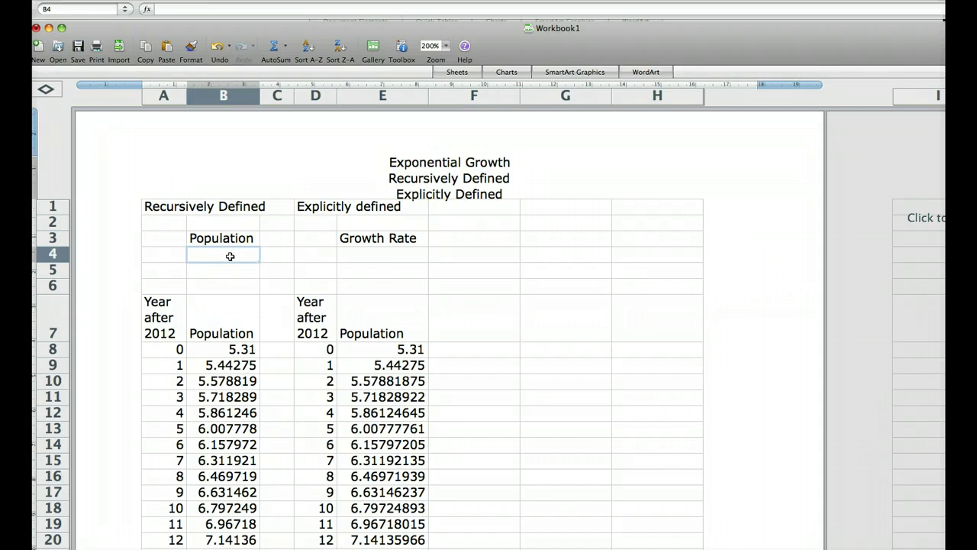
Enter the starting population 5.31 in B4 and the growth rate .025 in E4.
text(5.31)
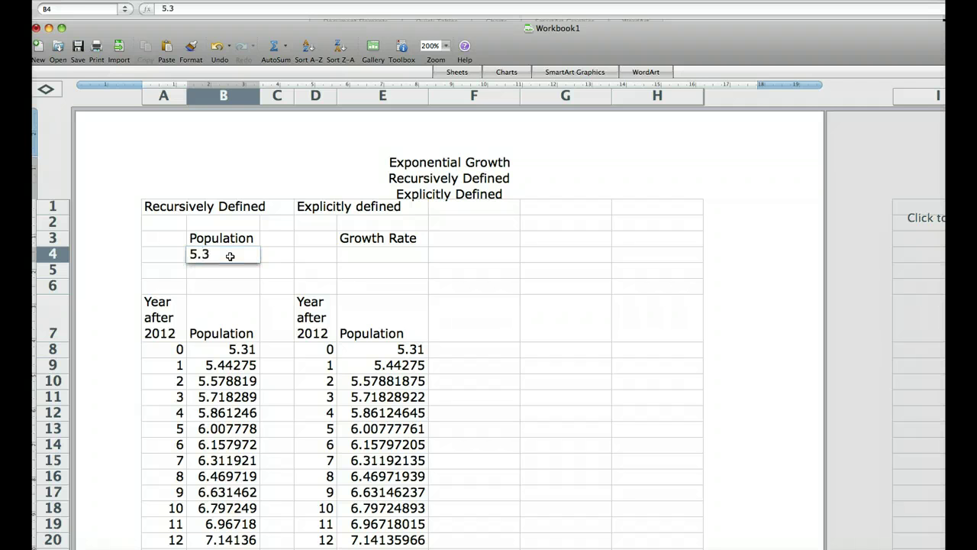
click(413, 256)
text(.0)
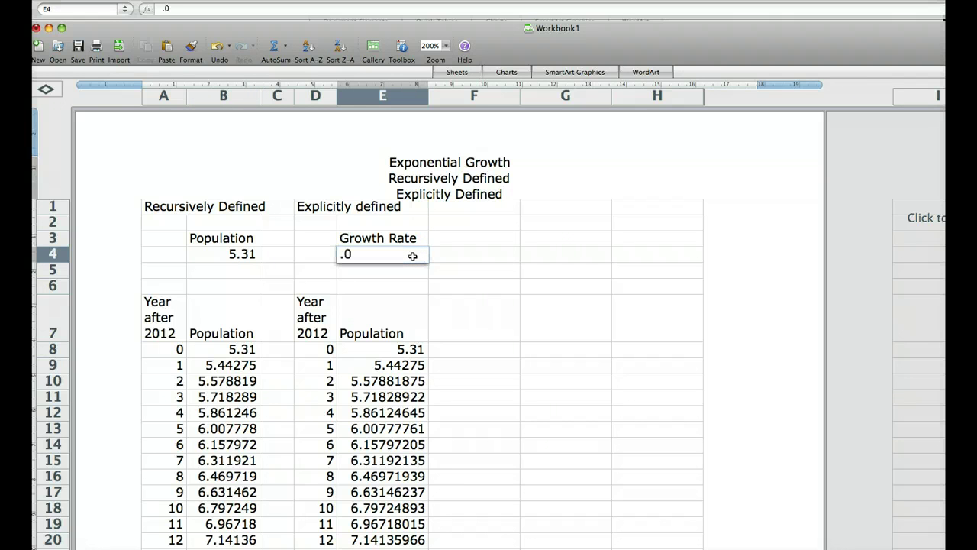
text(25)
key(Return)
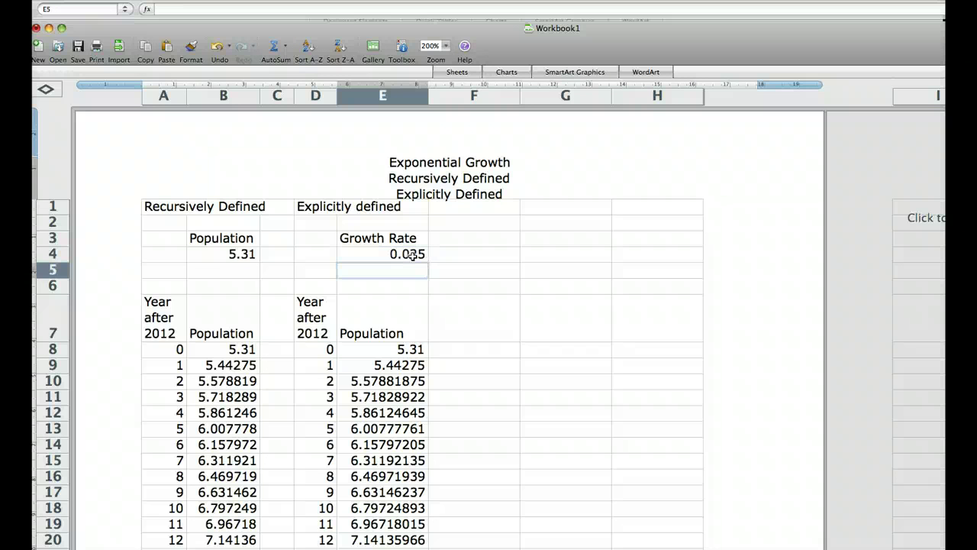
Replace the recursive model's year 0 population in B8 with the reference =B4.
click(233, 350)
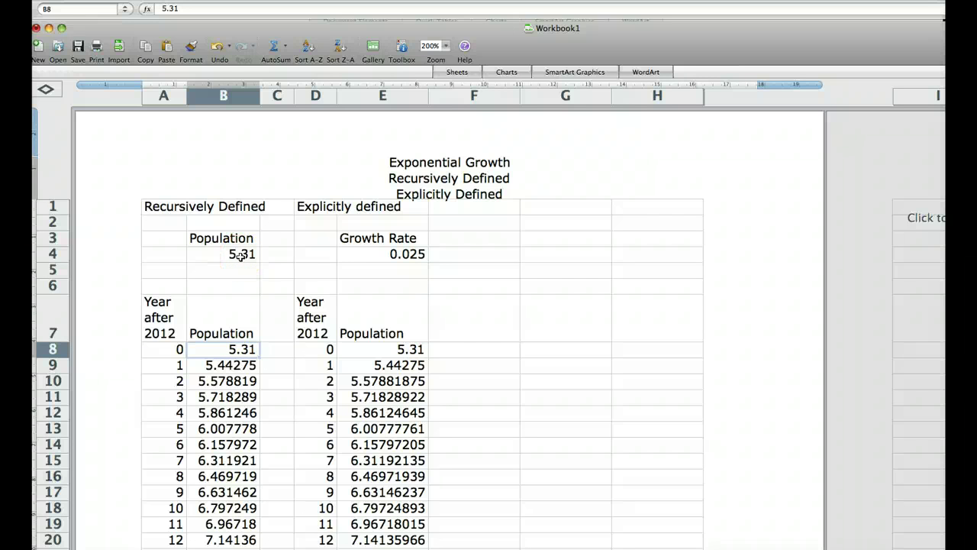
text(=)
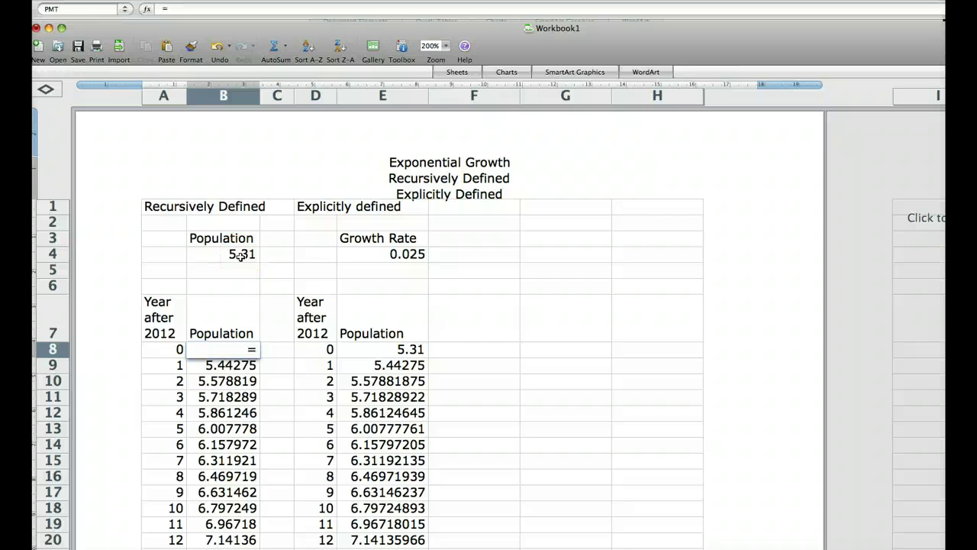
click(240, 255)
key(Return)
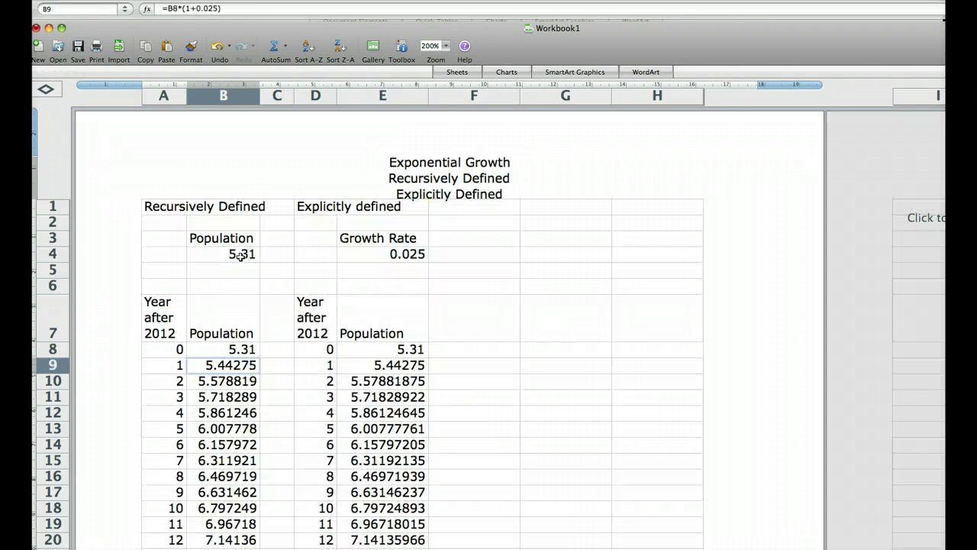
Set the starting population in B4 to 5.5 to test the linked recursive column.
click(240, 256)
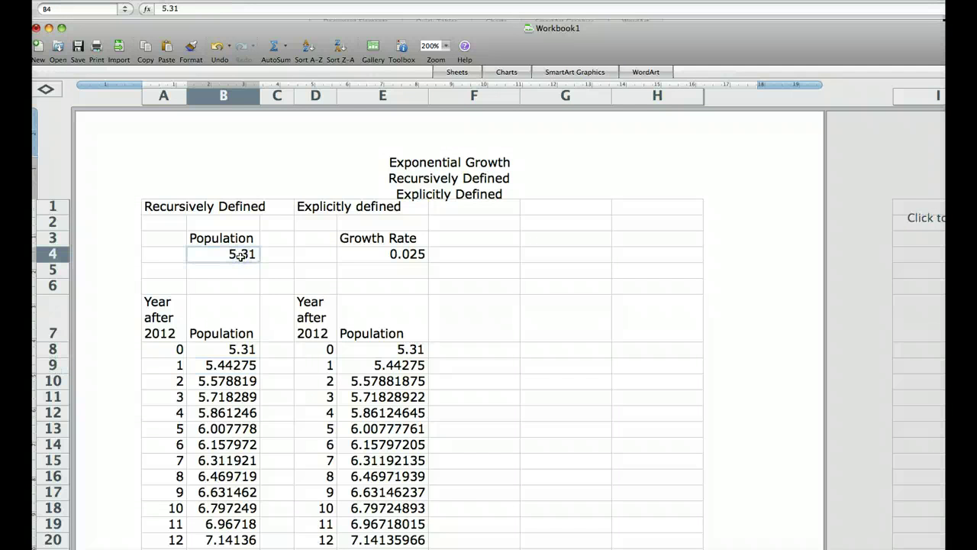
text(5.5)
key(Return)
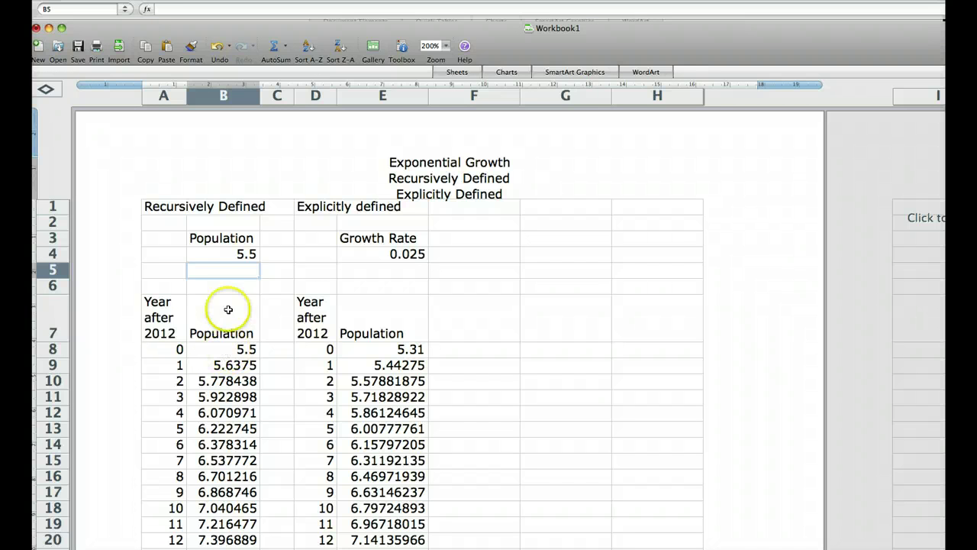
click(225, 254)
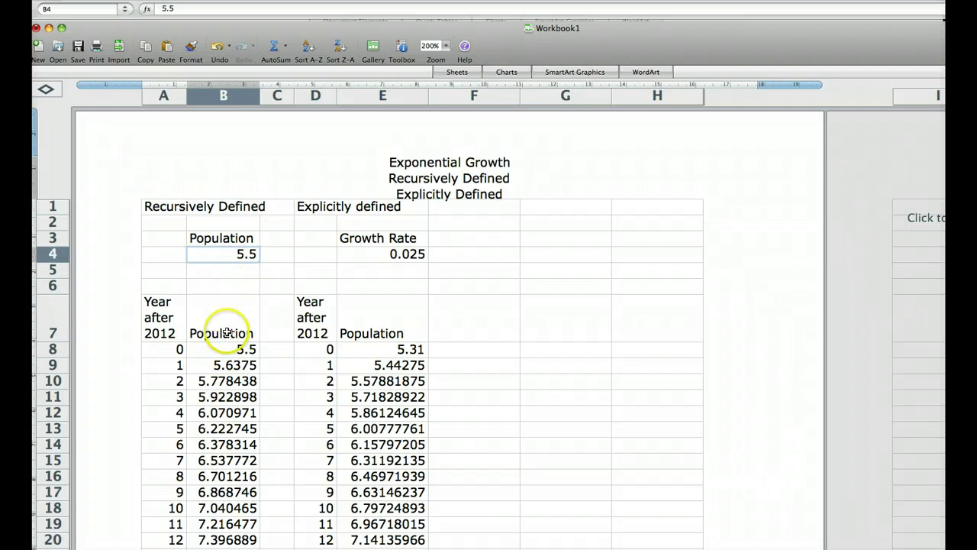
Replace the constant 5.31 in E8's explicit formula with a reference to B4.
click(358, 349)
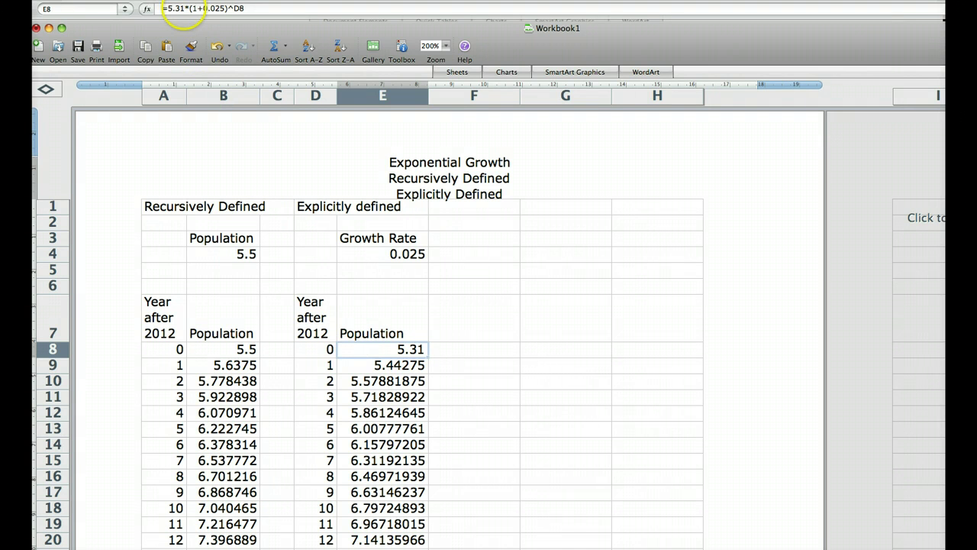
click(185, 9)
key(BackSpace)
key(BackSpace)
key(BackSpace)
key(BackSpace)
text(b)
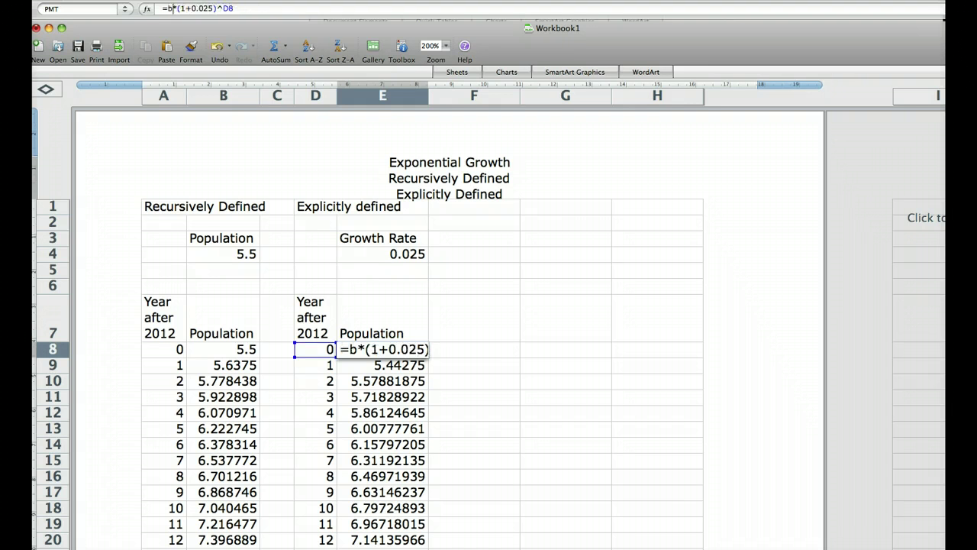
text(4)
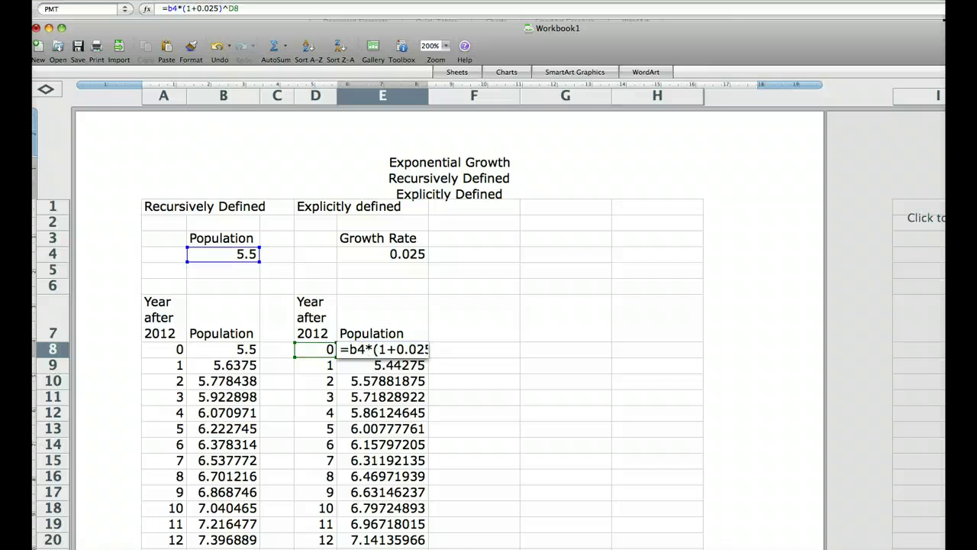
key(Return)
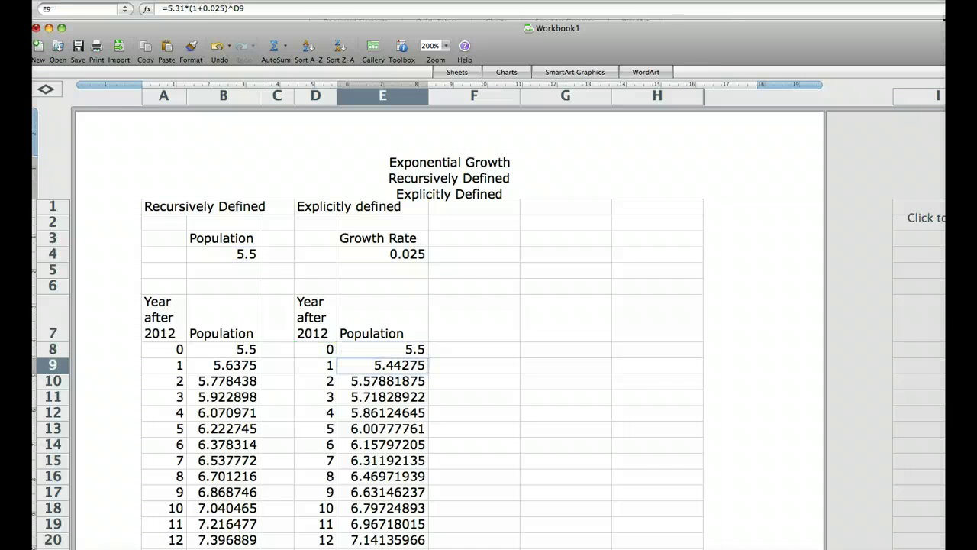
Display the sheet's formulas and lock the row of E8's starting population reference as B$4.
click(390, 349)
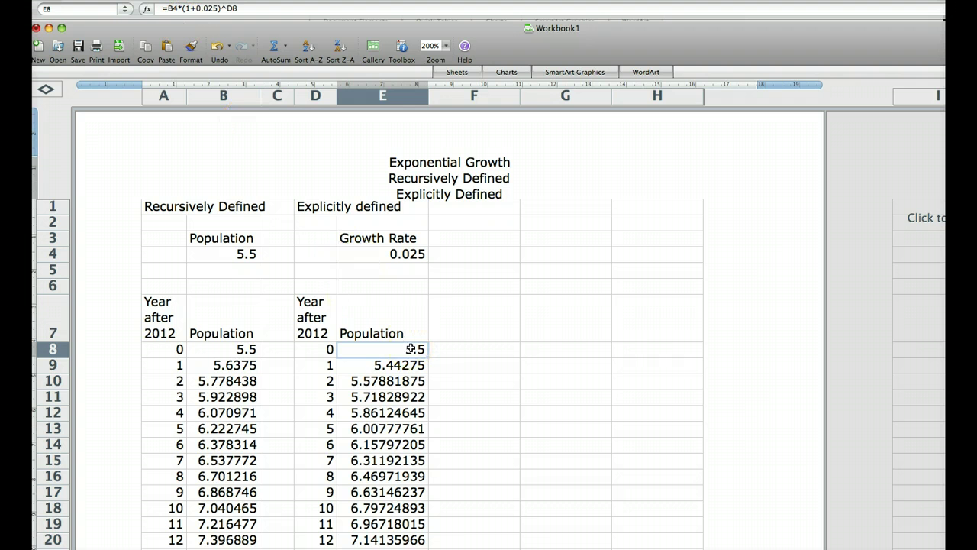
key(ctrl+grave)
click(610, 349)
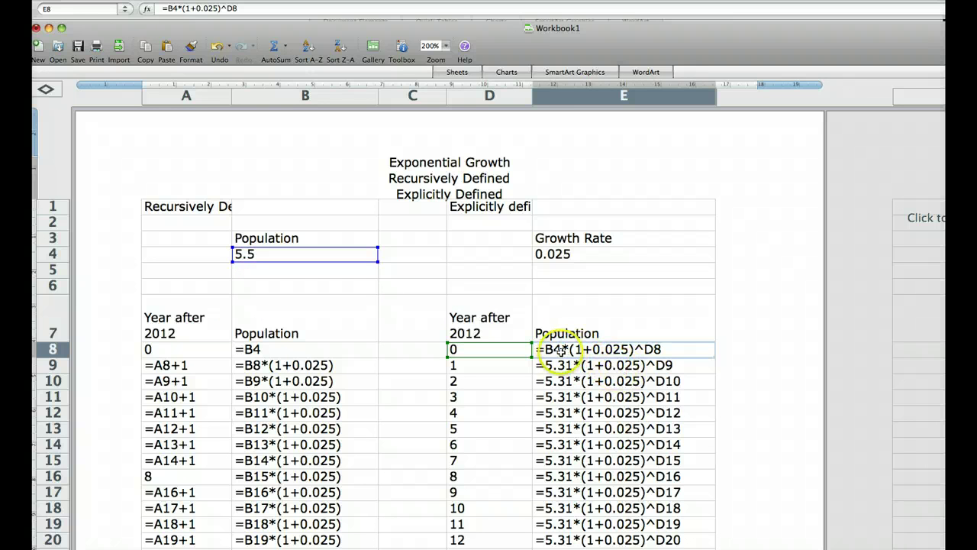
key(Escape)
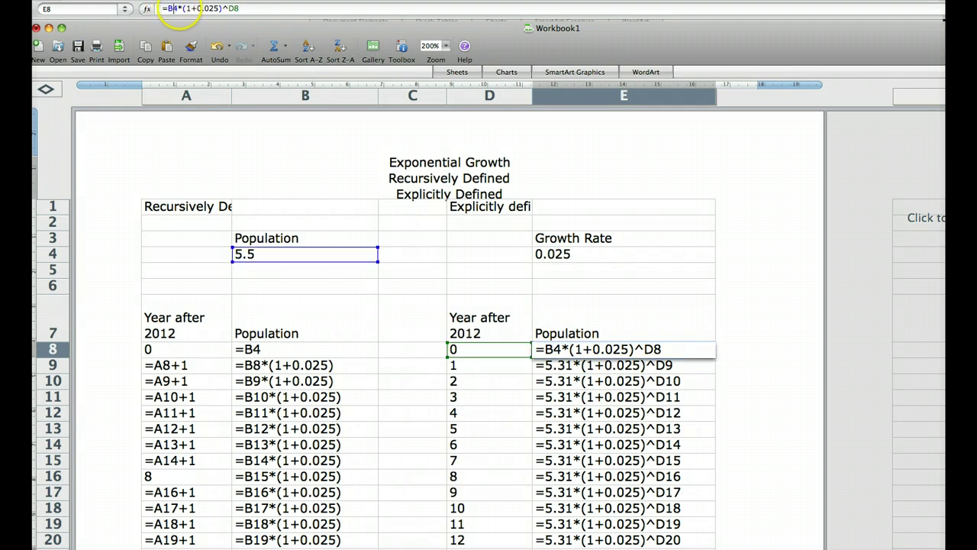
text($)
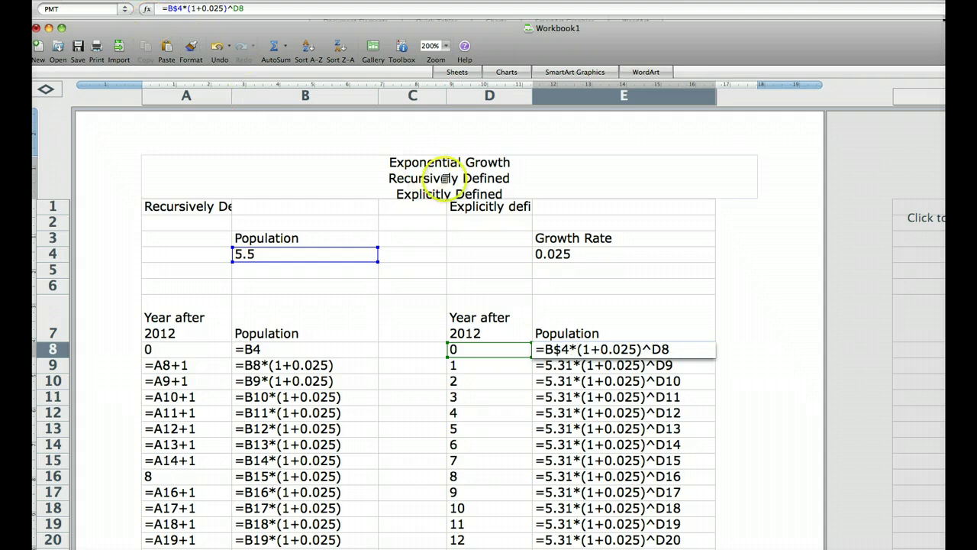
key(Return)
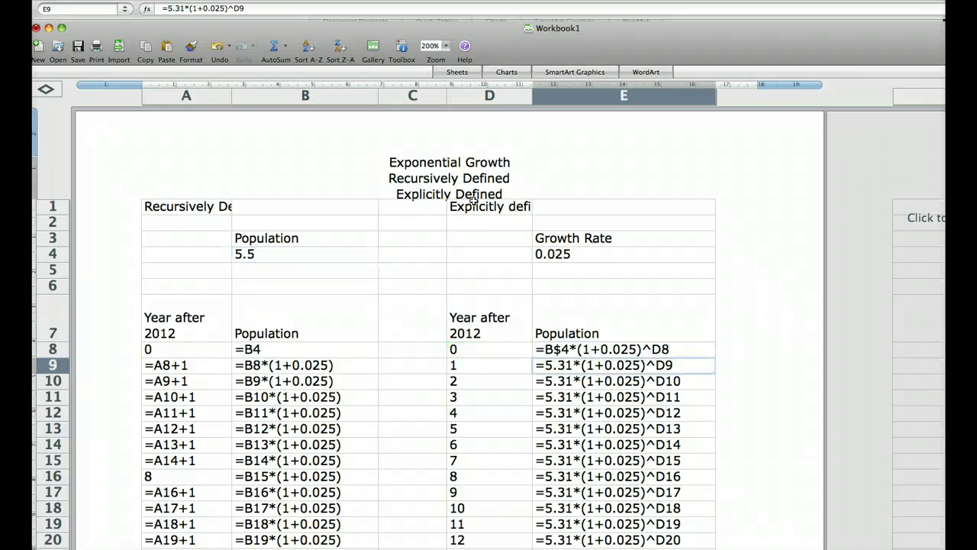
Fill E8's explicit formula down the population column and switch the sheet back to displaying values.
click(599, 352)
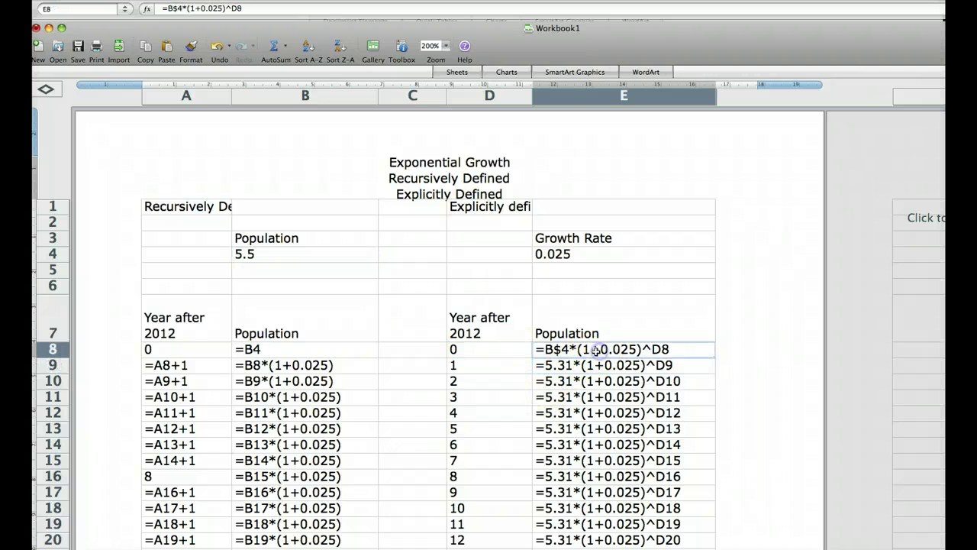
double_click(715, 358)
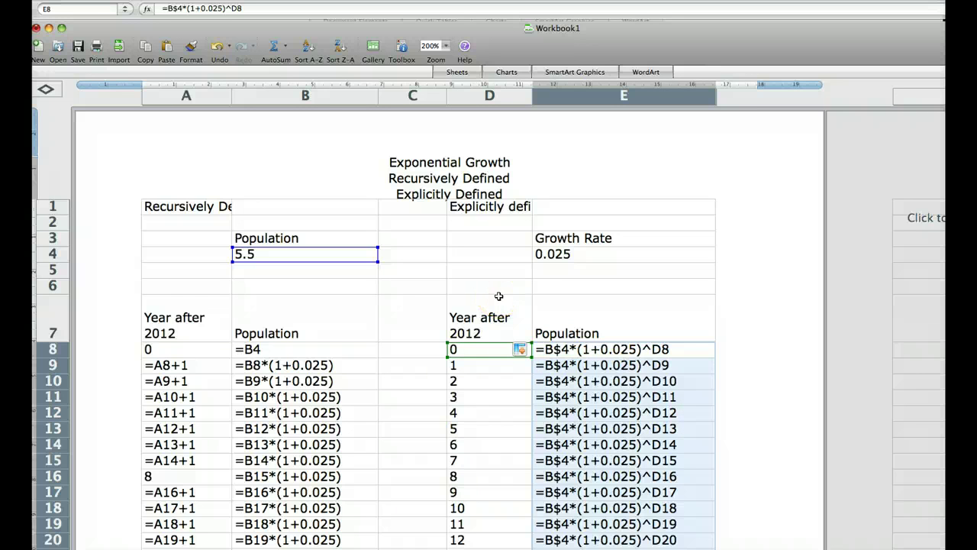
key(Return)
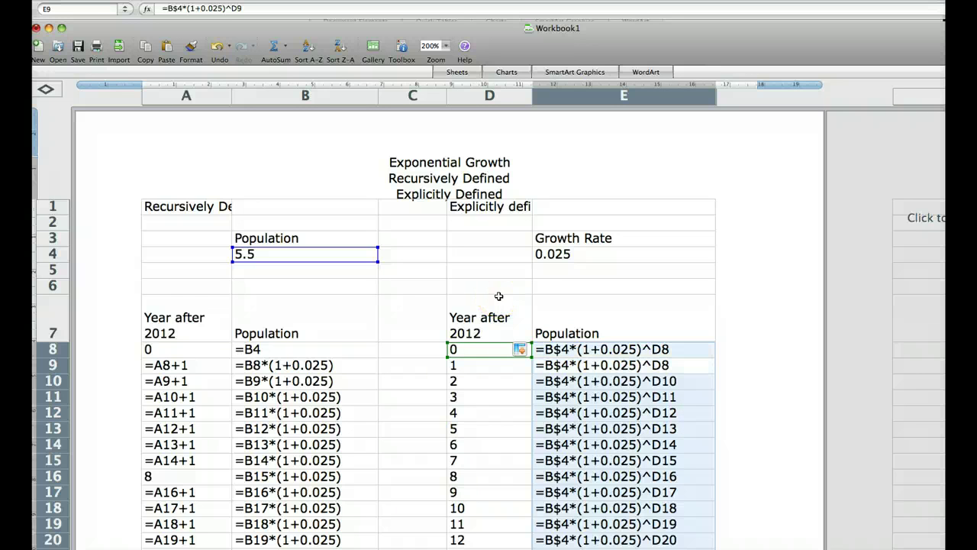
key(ctrl+grave)
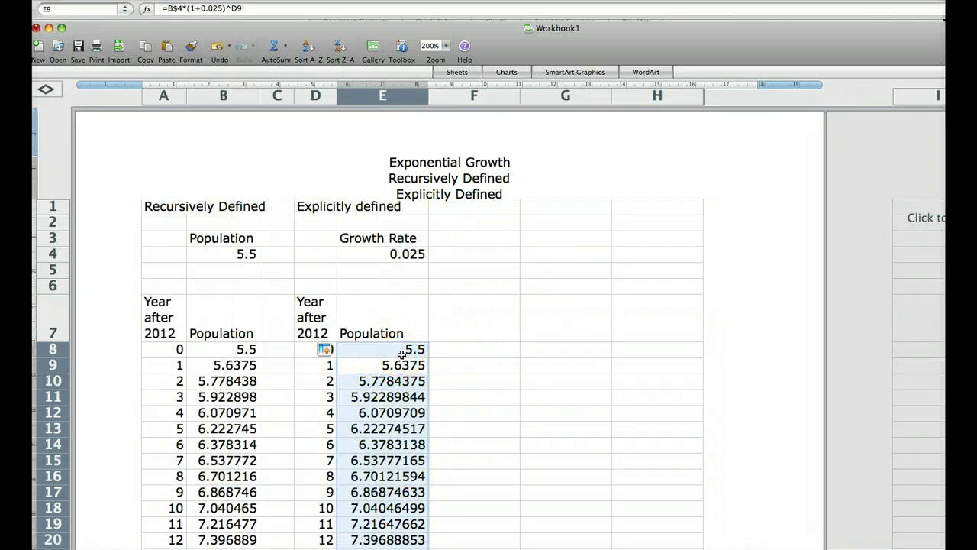
Replace the constant 0.025 in B9's recursive formula with a reference to the growth rate in E4.
click(398, 253)
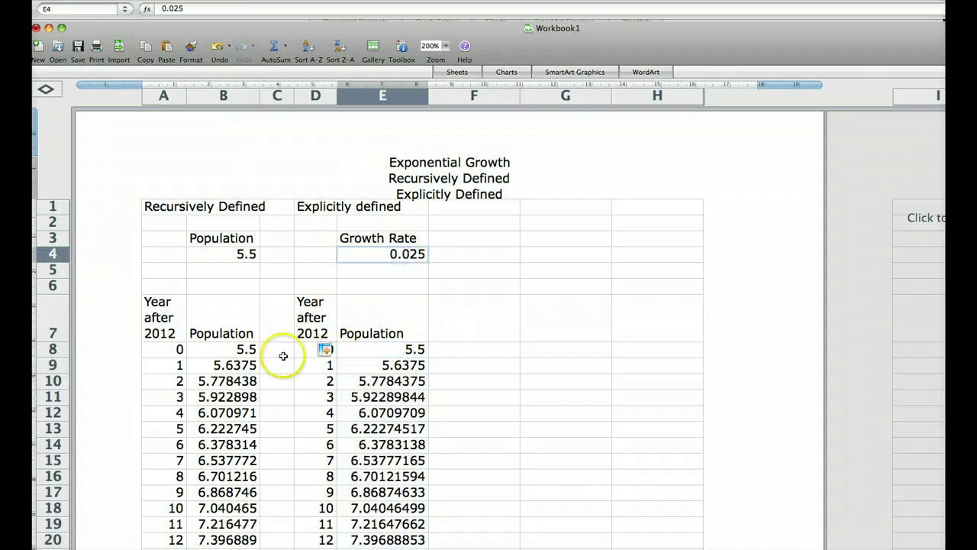
click(234, 351)
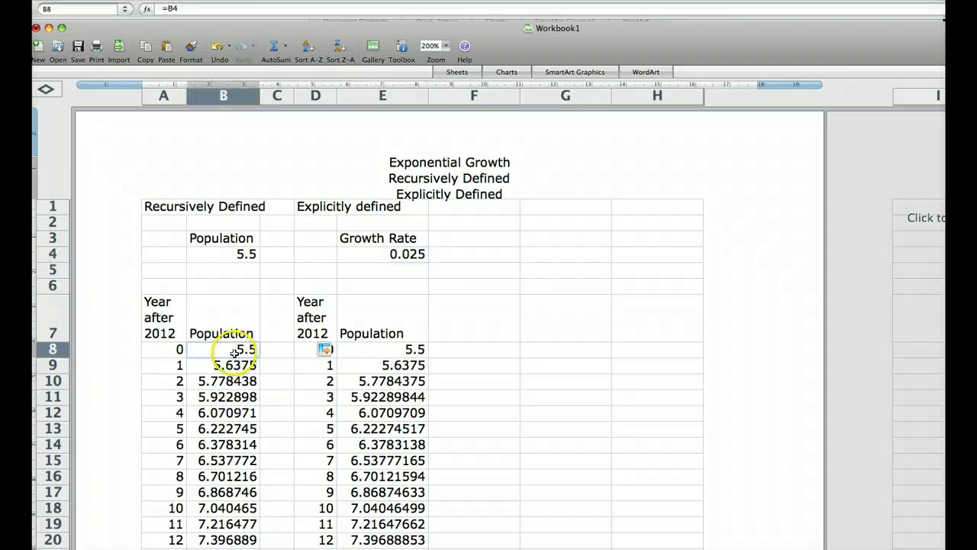
click(227, 367)
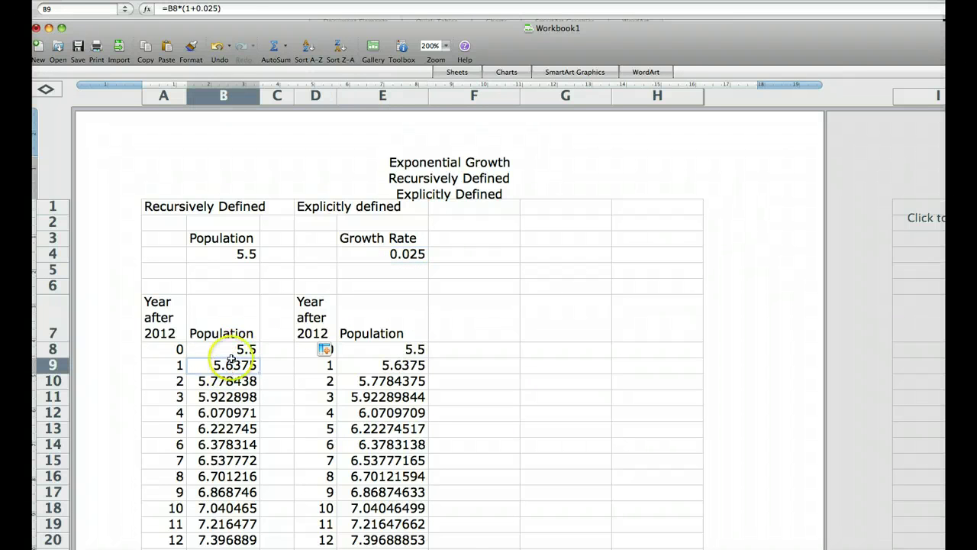
click(216, 9)
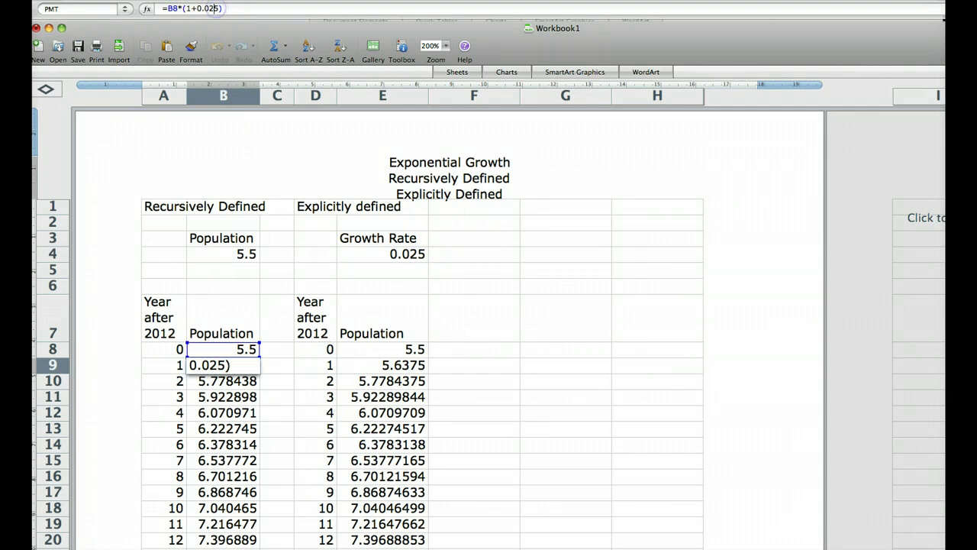
key(BackSpace)
key(BackSpace)
key(BackSpace)
key(BackSpace)
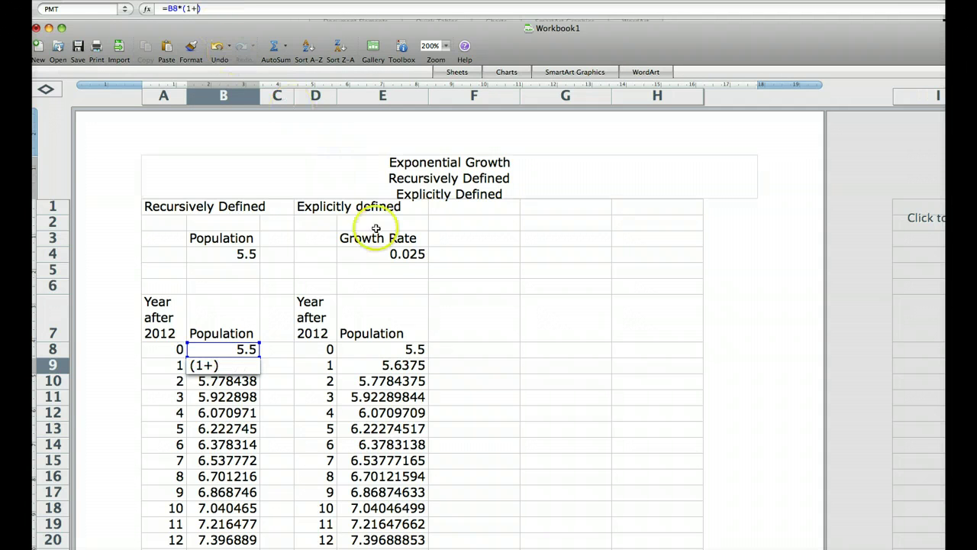
click(382, 255)
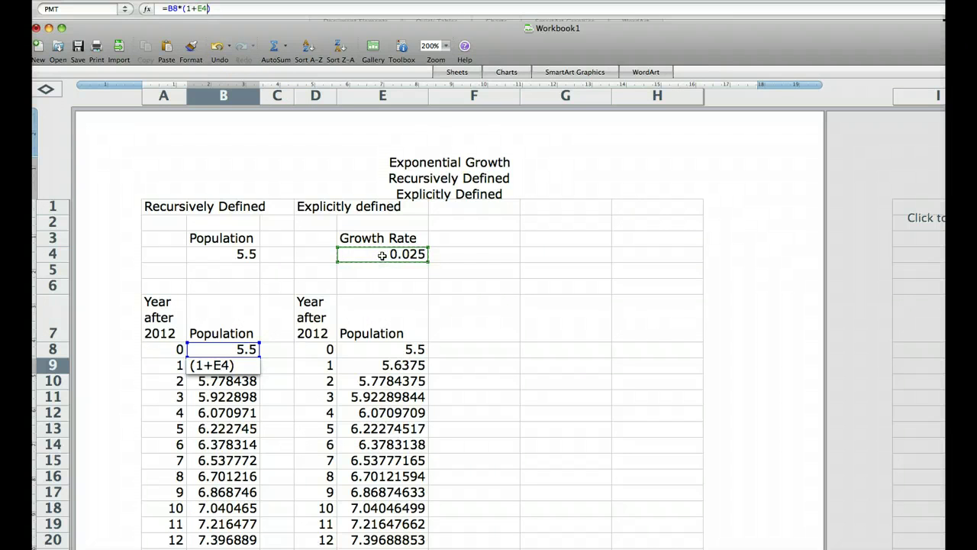
key(Return)
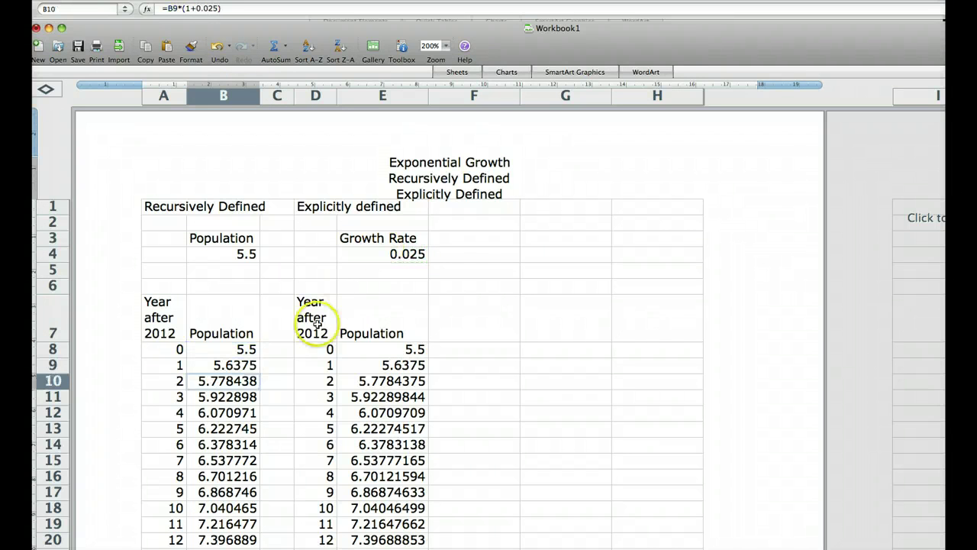
Fill B9's recursive formula down the population column and display the sheet's formulas.
click(215, 366)
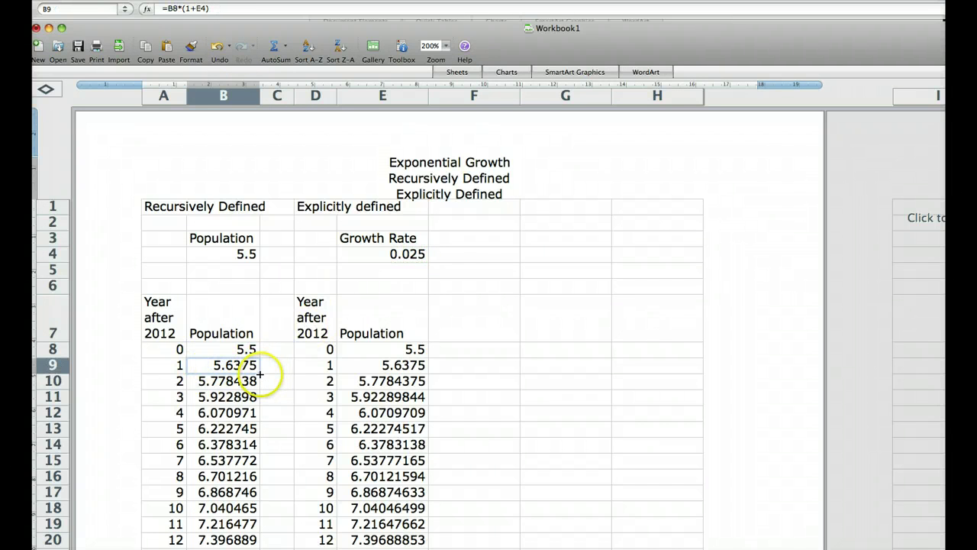
double_click(260, 374)
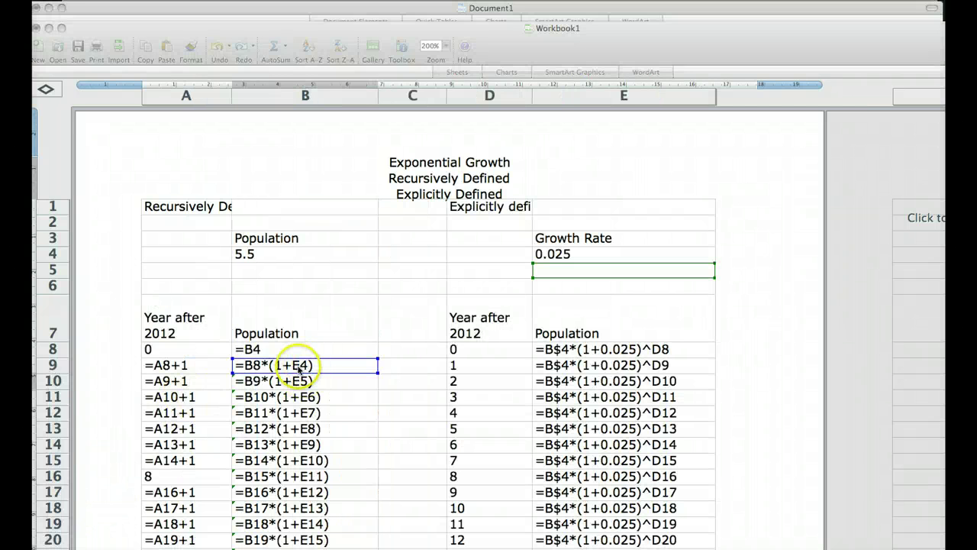
Lock the row of B9's growth rate reference as E$4 and refill the formula down the recursive population column.
click(304, 366)
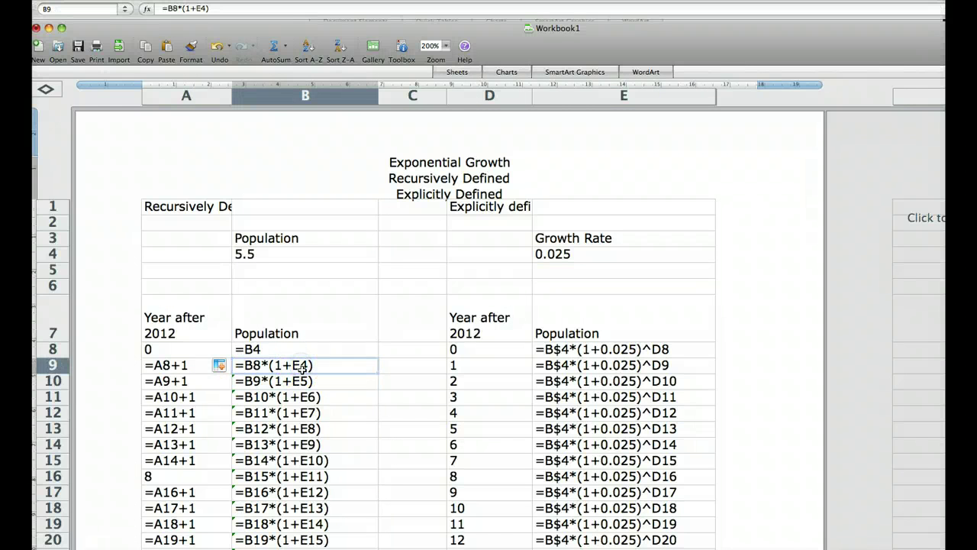
double_click(202, 9)
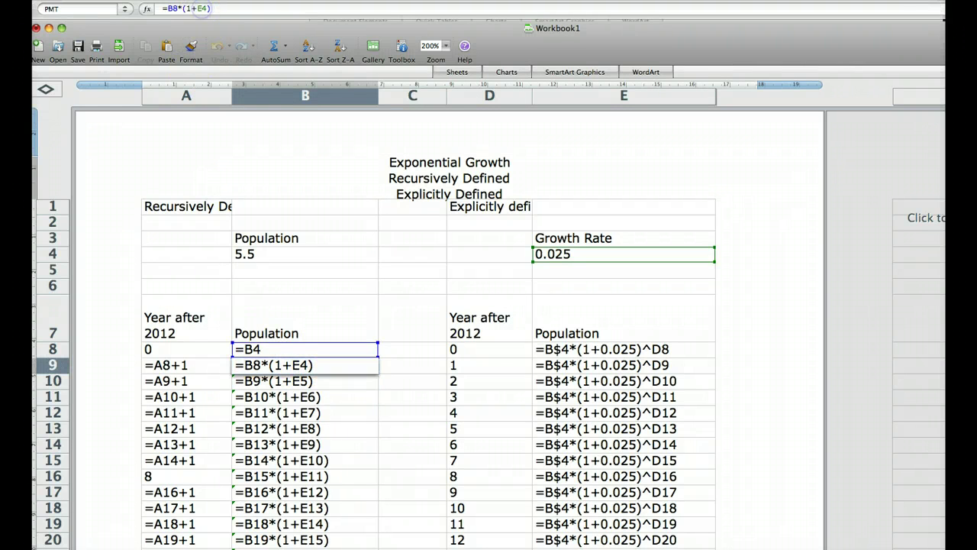
text($)
key(Return)
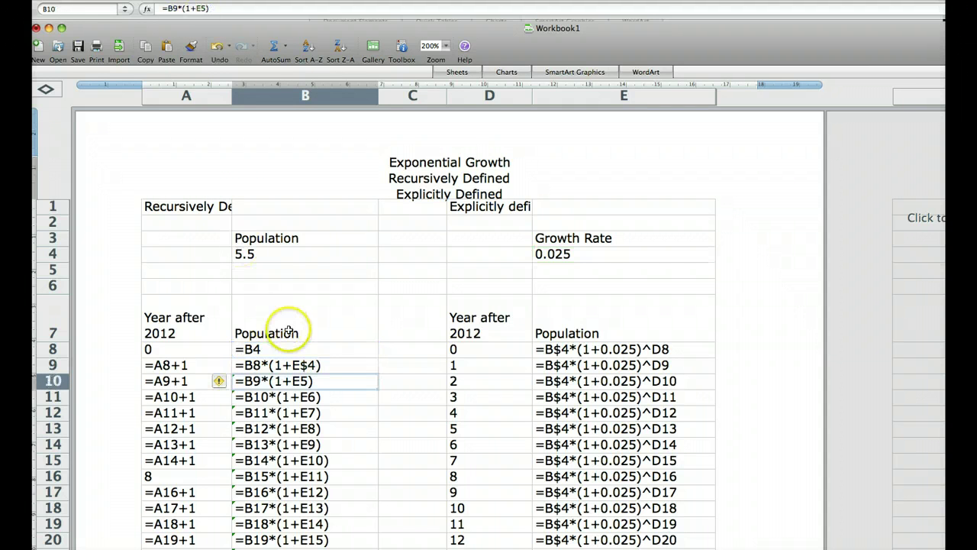
click(366, 366)
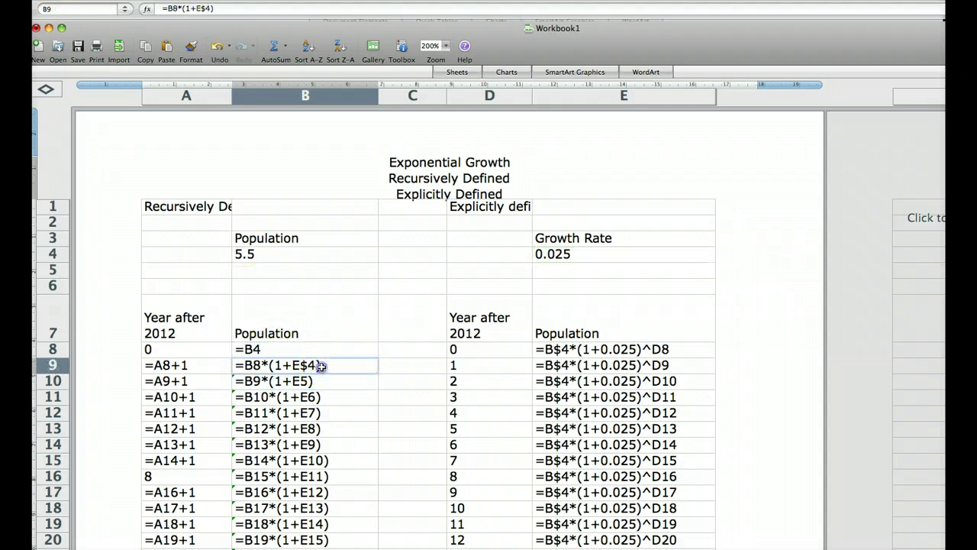
double_click(376, 373)
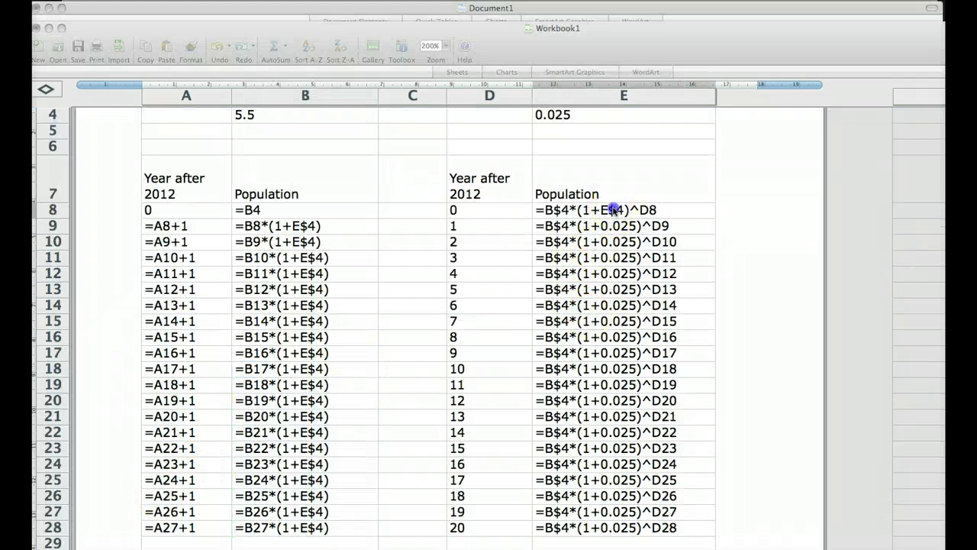
Fill E8's explicit formula containing E$4 down through E28 and return the sheet to displaying values.
click(615, 210)
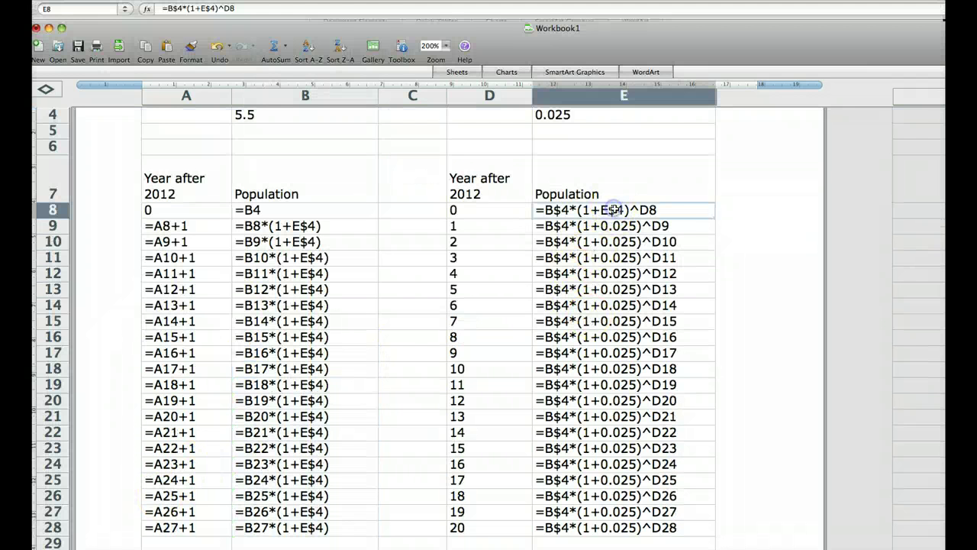
double_click(715, 218)
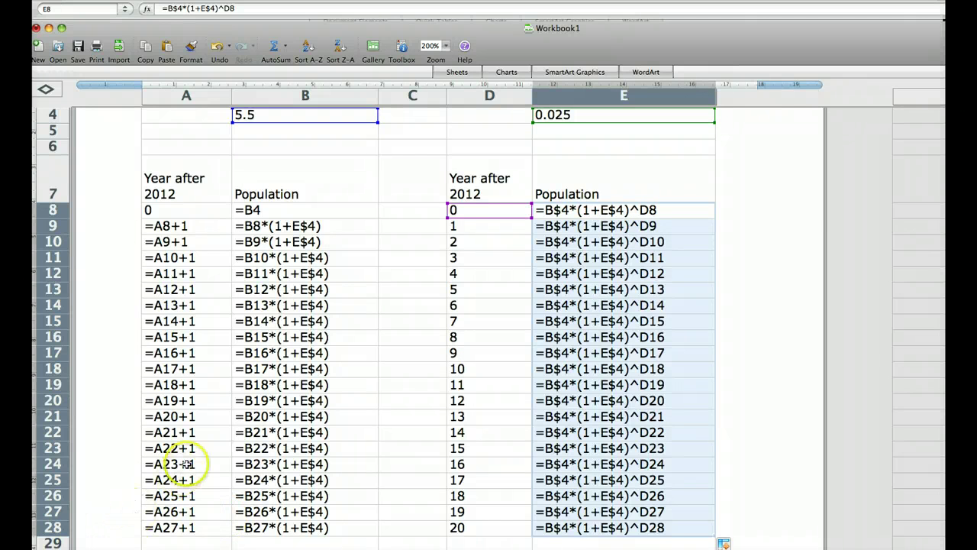
scroll(187, 464, up, 5)
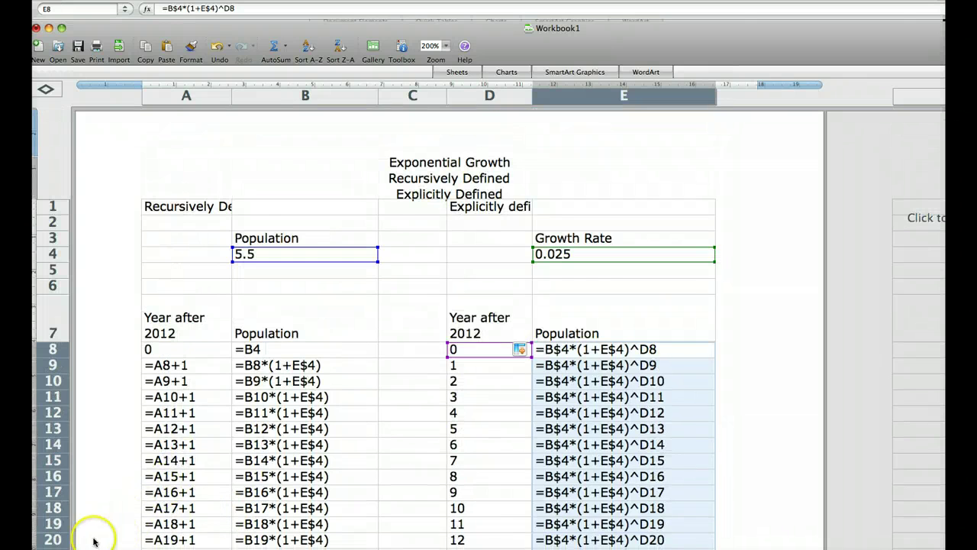
key(ctrl+grave)
Set the starting population in B4 to 311.
click(238, 253)
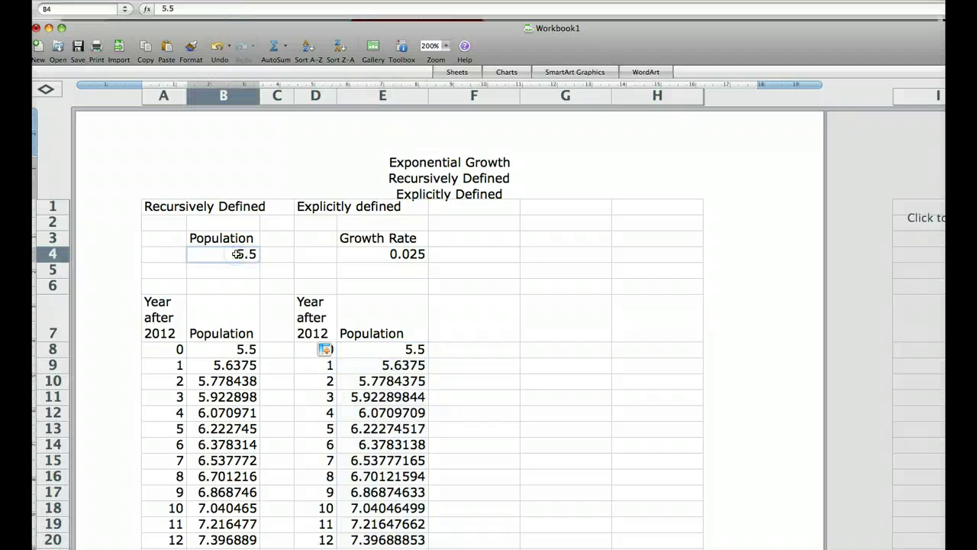
text(311)
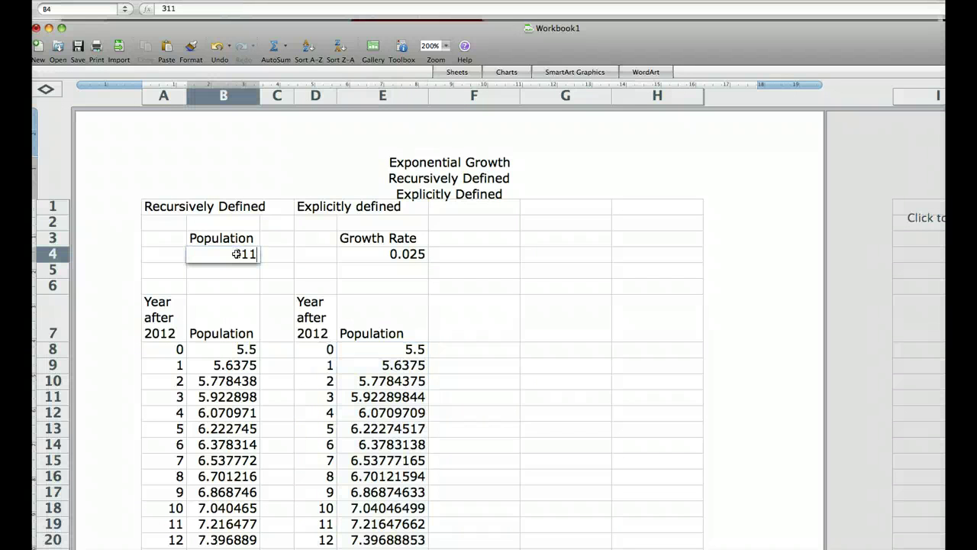
key(Tab)
Set the growth rate in E4 to 0.9.
scroll(238, 254, right, 3)
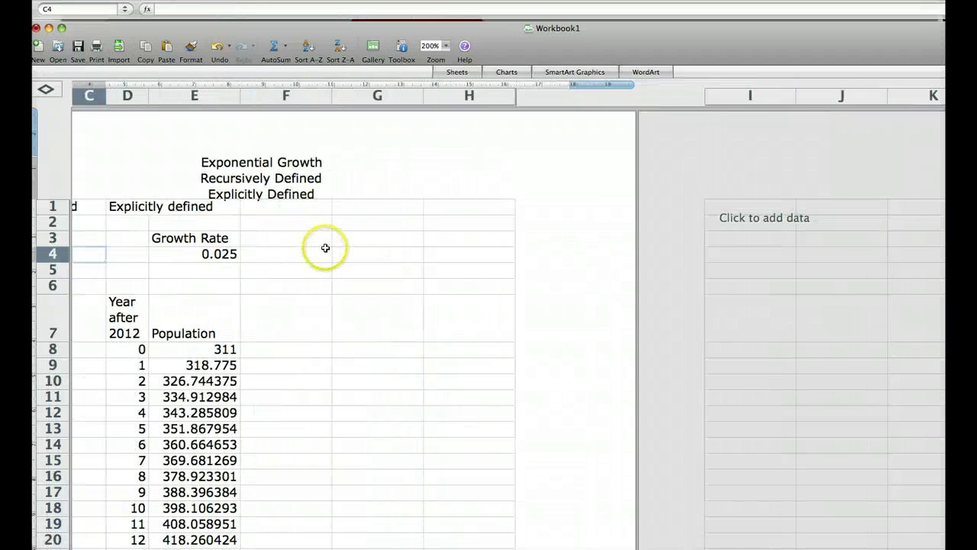
click(220, 256)
text(.)
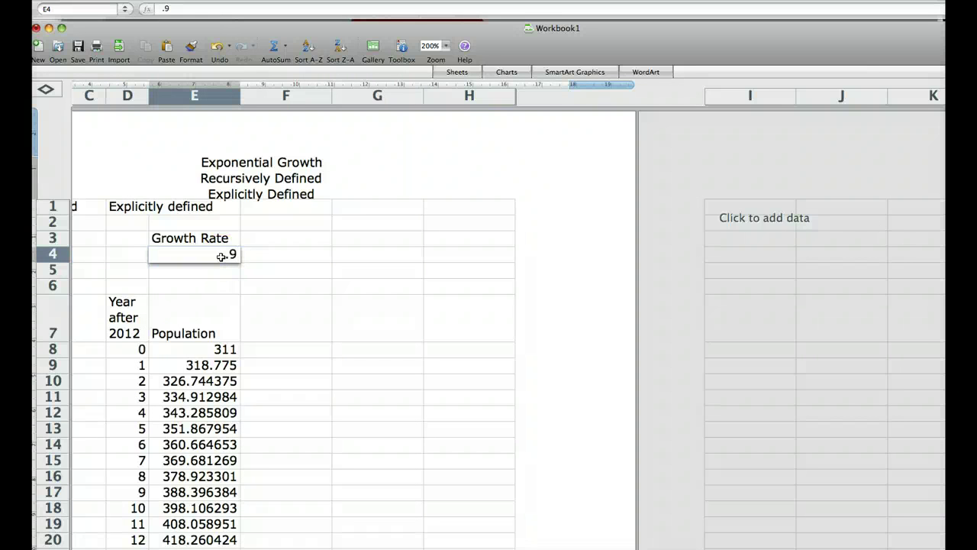
text(9)
key(Return)
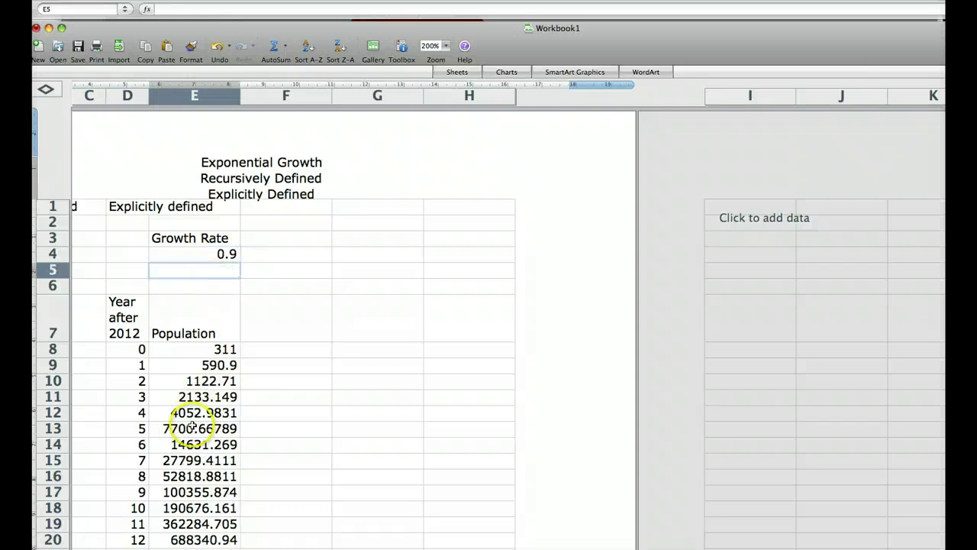